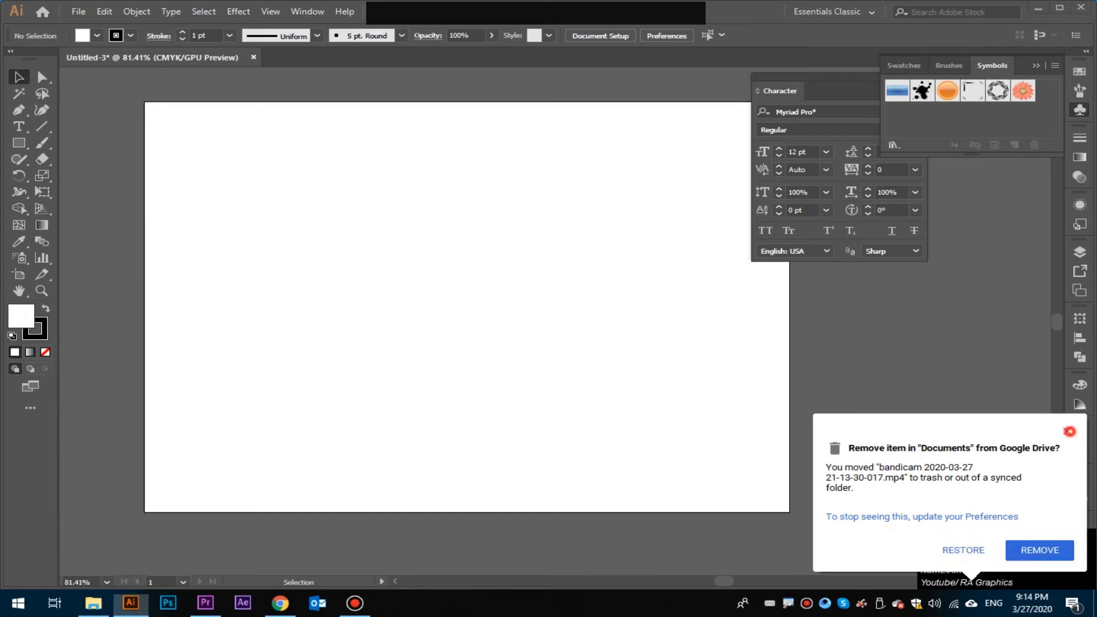
Paste the LivoKare carton artwork onto the artboard and position its flap, front and back panels in the artboard's right half
{"action": "key", "text": "ctrl"}
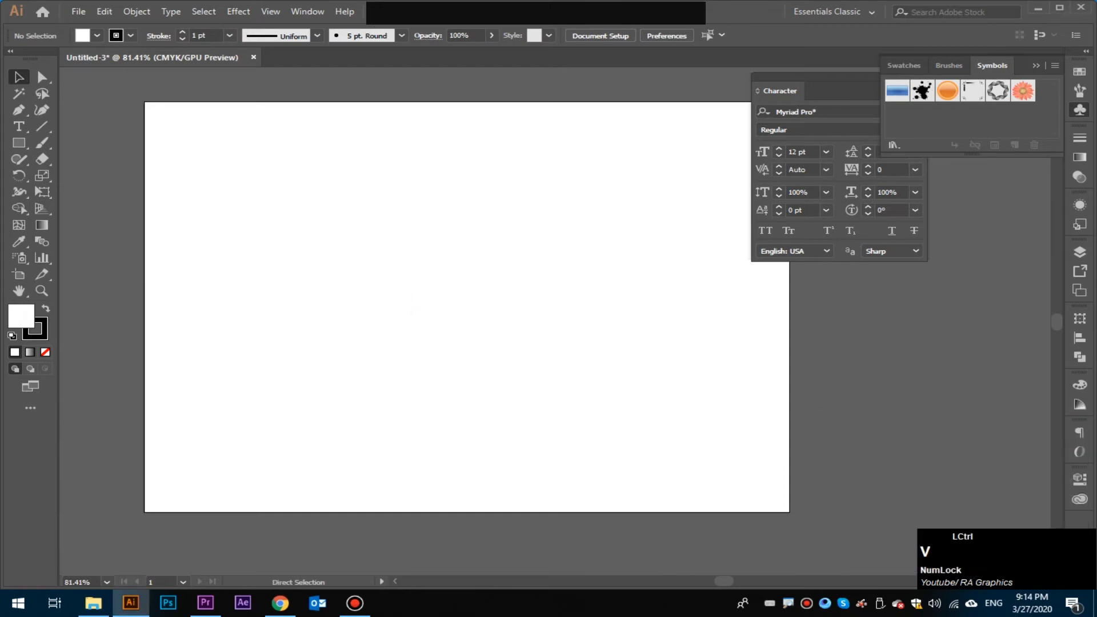
{"action": "key", "text": "ctrl+v"}
{"action": "left_click_drag", "start_coordinate": [568, 282], "coordinate": [678, 218]}
{"action": "left_click_drag", "start_coordinate": [616, 286], "coordinate": [562, 326]}
{"action": "left_click", "coordinate": [659, 136], "text": "alt+shift"}
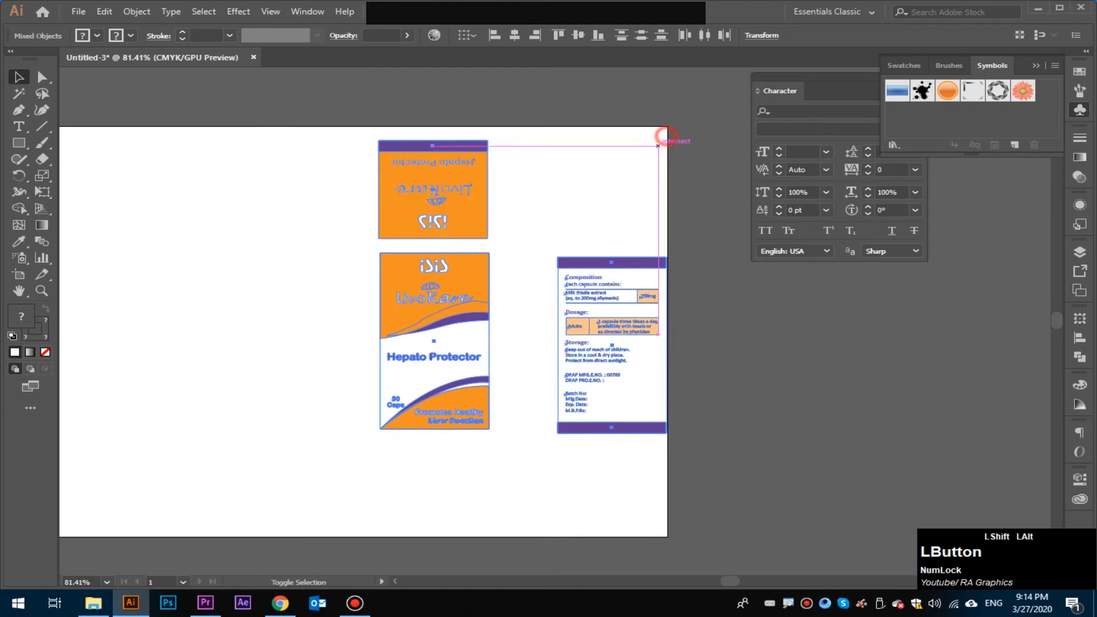
{"action": "scroll", "coordinate": [676, 286], "scroll_direction": "left", "scroll_amount": 3}
{"action": "left_click_drag", "start_coordinate": [600, 260], "coordinate": [720, 279]}
{"action": "left_click", "coordinate": [583, 461]}
{"action": "key", "text": "space"}
{"action": "left_click_drag", "start_coordinate": [495, 372], "coordinate": [592, 370]}
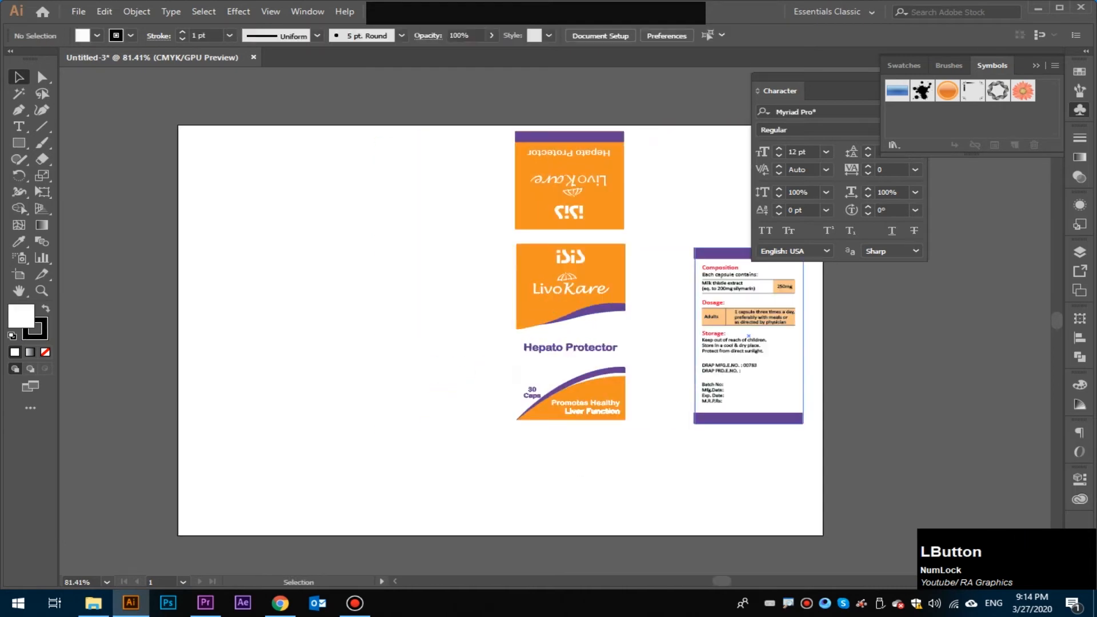
Place a copy of the back panel's outline rectangle on the empty artboard area left of the front panel
{"action": "left_click_drag", "start_coordinate": [799, 390], "coordinate": [580, 381]}
{"action": "key", "text": "space"}
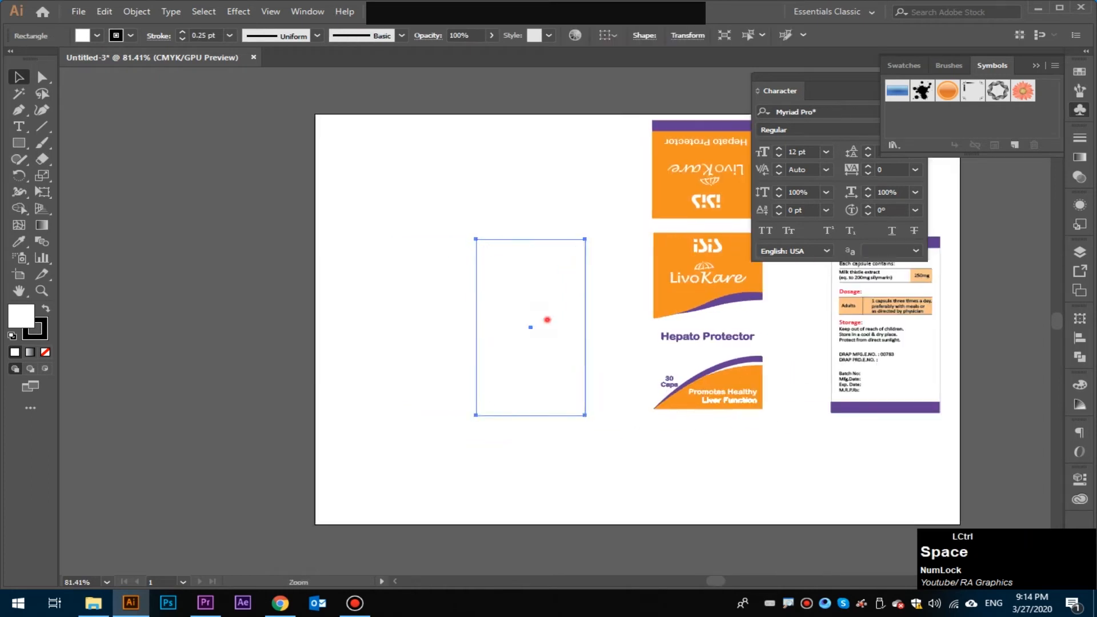
{"action": "left_click", "coordinate": [541, 315], "text": "ctrl"}
{"action": "left_click", "coordinate": [543, 260], "text": "ctrl"}
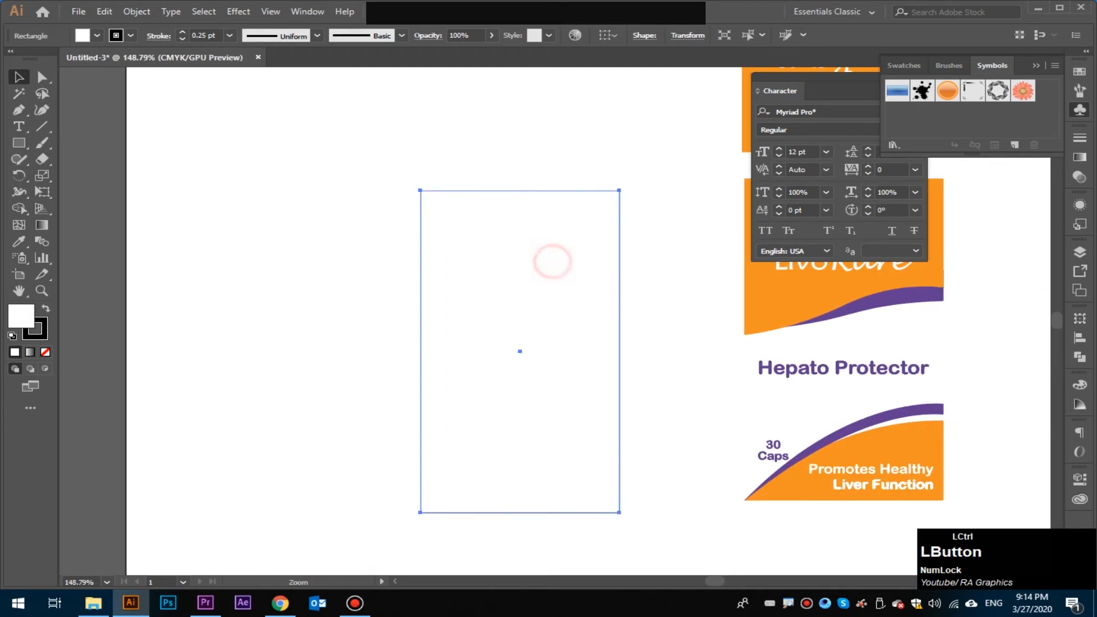
Remove the copied rectangle's stroke and fill it with the pinkish red F7084D
{"action": "left_click", "coordinate": [46, 309]}
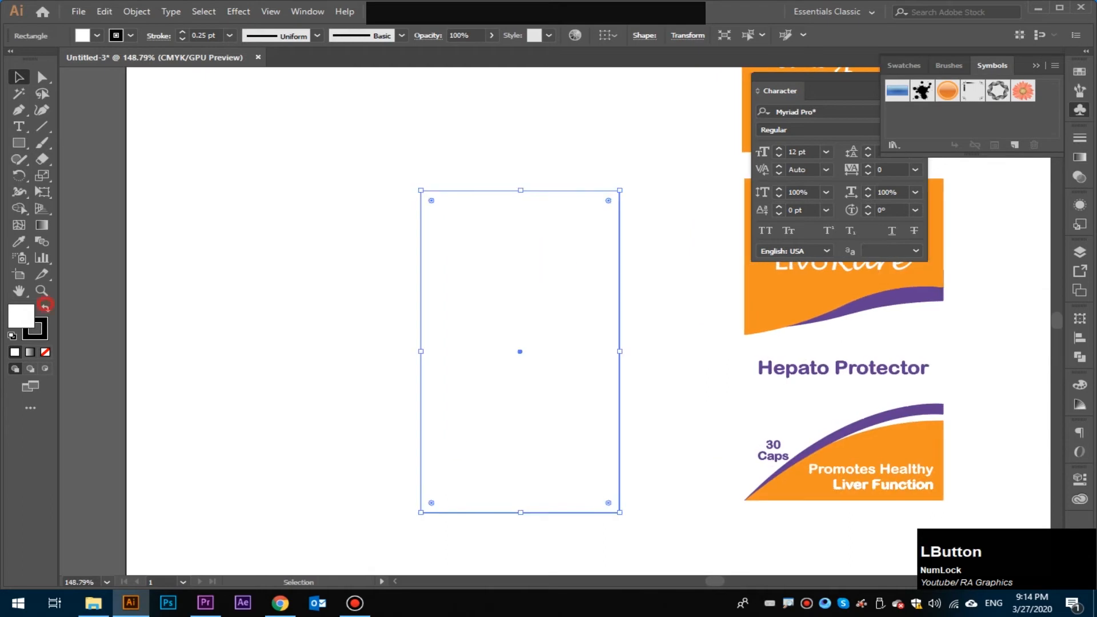
{"action": "left_click", "coordinate": [46, 352]}
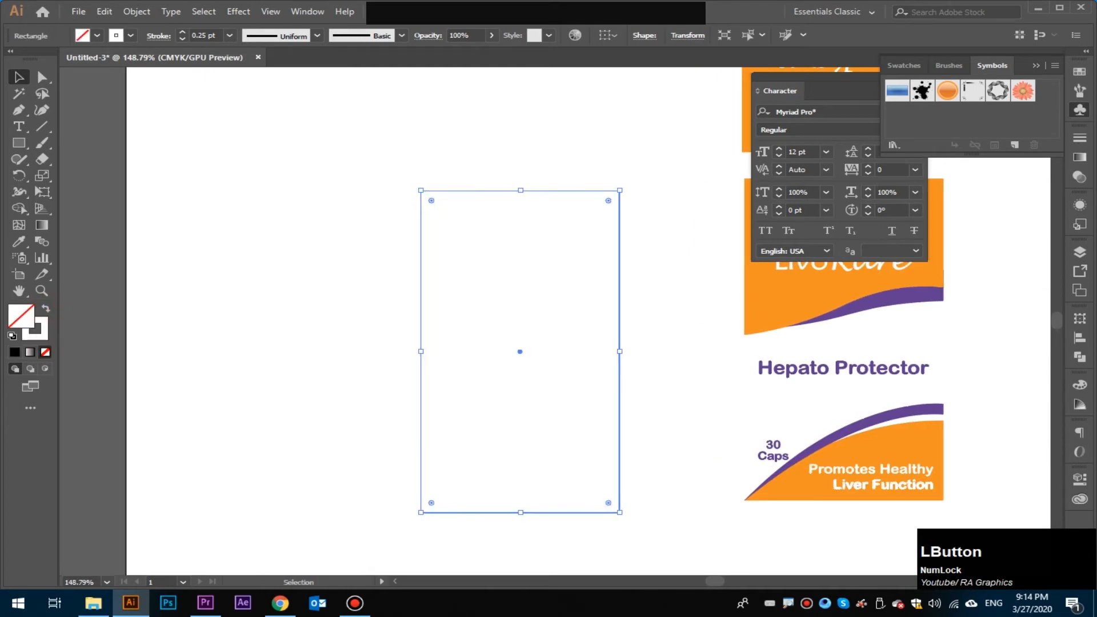
{"action": "left_click", "coordinate": [42, 333]}
{"action": "key", "text": "shift+x"}
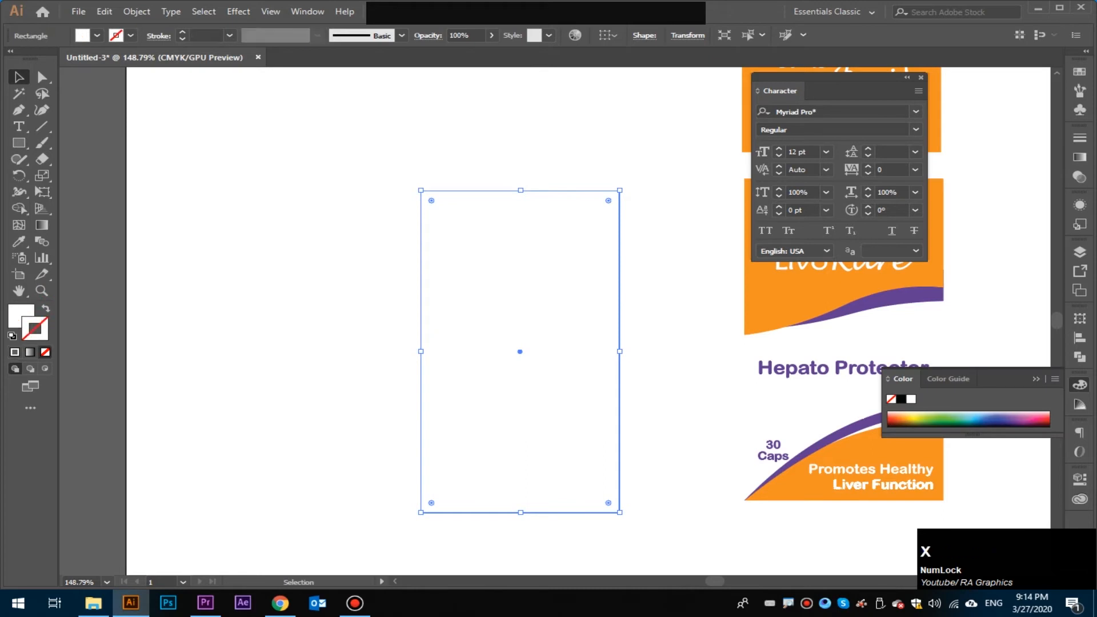
{"action": "double_click", "coordinate": [21, 314]}
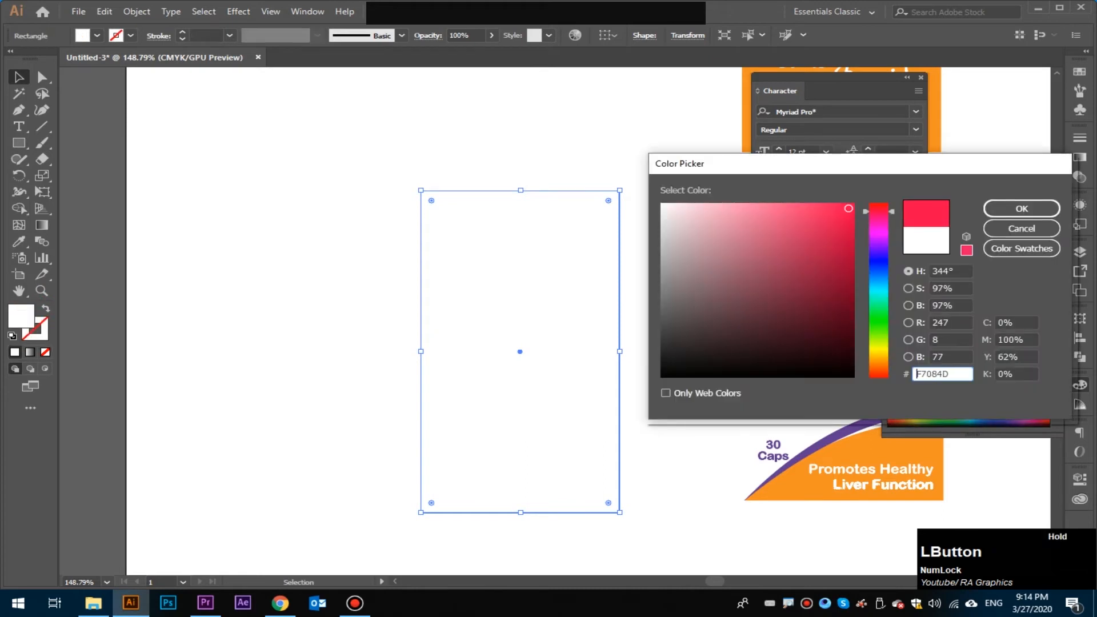
{"action": "left_click", "coordinate": [1021, 209]}
{"action": "scroll", "coordinate": [728, 307], "scroll_direction": "down", "scroll_amount": 1}
{"action": "left_click", "coordinate": [1079, 204]}
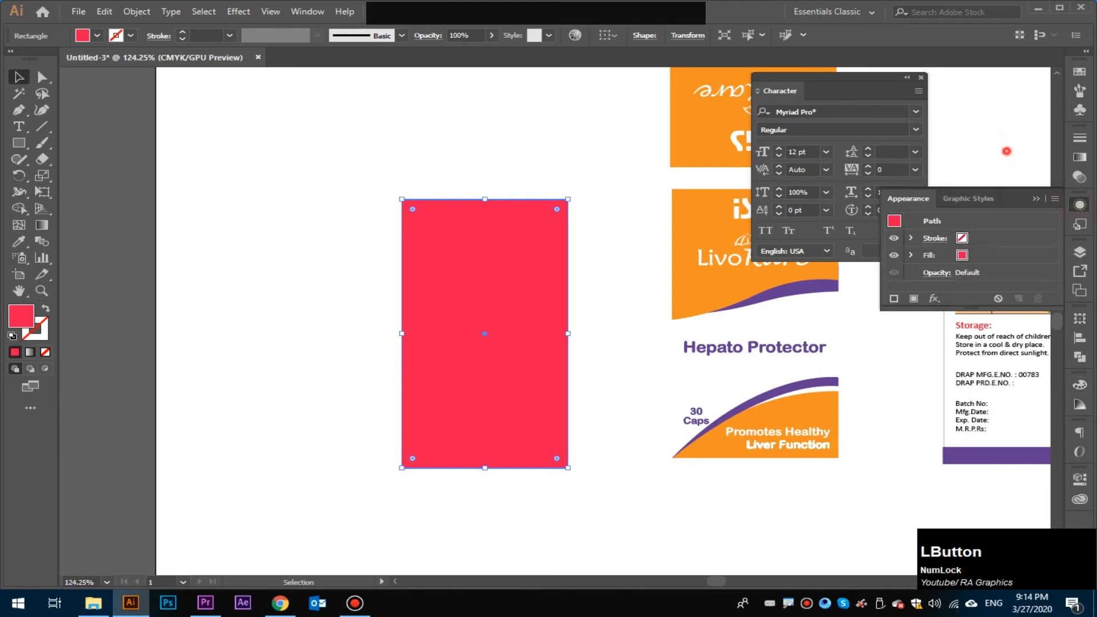
{"action": "left_click", "coordinate": [1007, 151]}
{"action": "left_click_drag", "start_coordinate": [485, 334], "coordinate": [352, 381]}
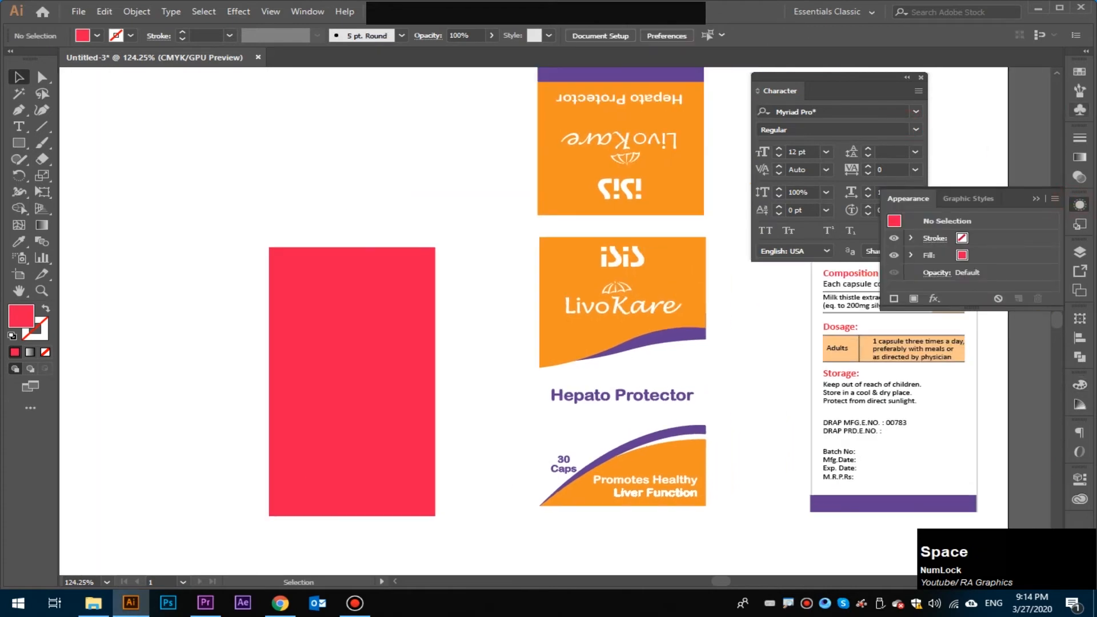
Bring up the document's symbols and move the Character settings clear of them
{"action": "left_click", "coordinate": [1079, 109]}
{"action": "left_click", "coordinate": [725, 328], "text": "ctrl"}
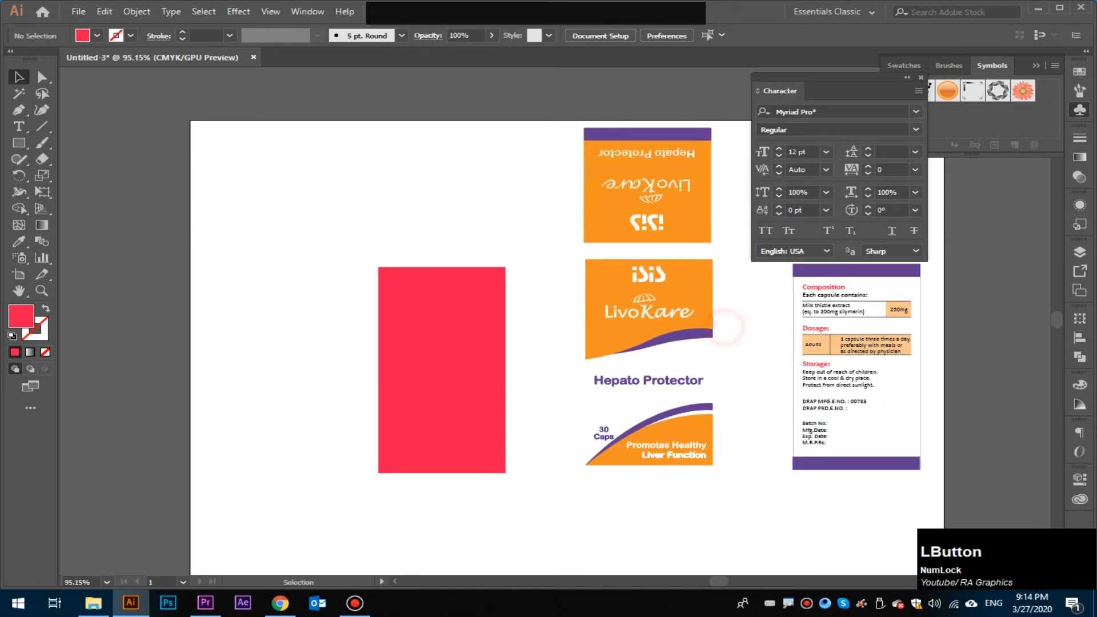
{"action": "left_click_drag", "start_coordinate": [608, 314], "coordinate": [467, 316]}
{"action": "left_click_drag", "start_coordinate": [850, 91], "coordinate": [751, 72]}
{"action": "left_click_drag", "start_coordinate": [797, 312], "coordinate": [745, 283]}
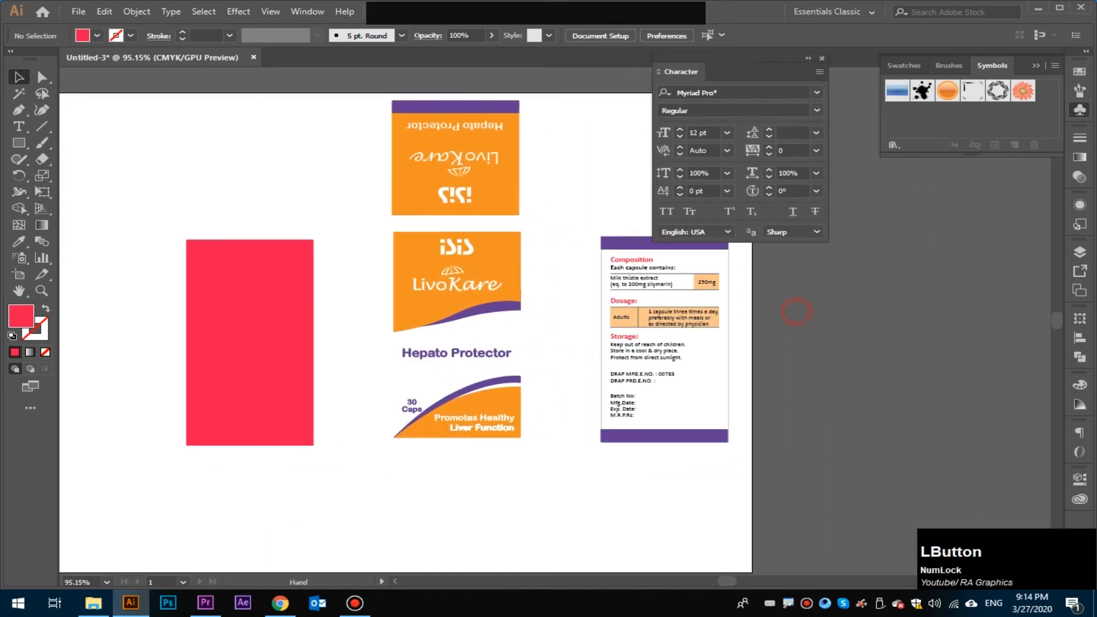
{"action": "left_click_drag", "start_coordinate": [797, 312], "coordinate": [752, 333]}
{"action": "left_click", "coordinate": [752, 333], "text": "ctrl"}
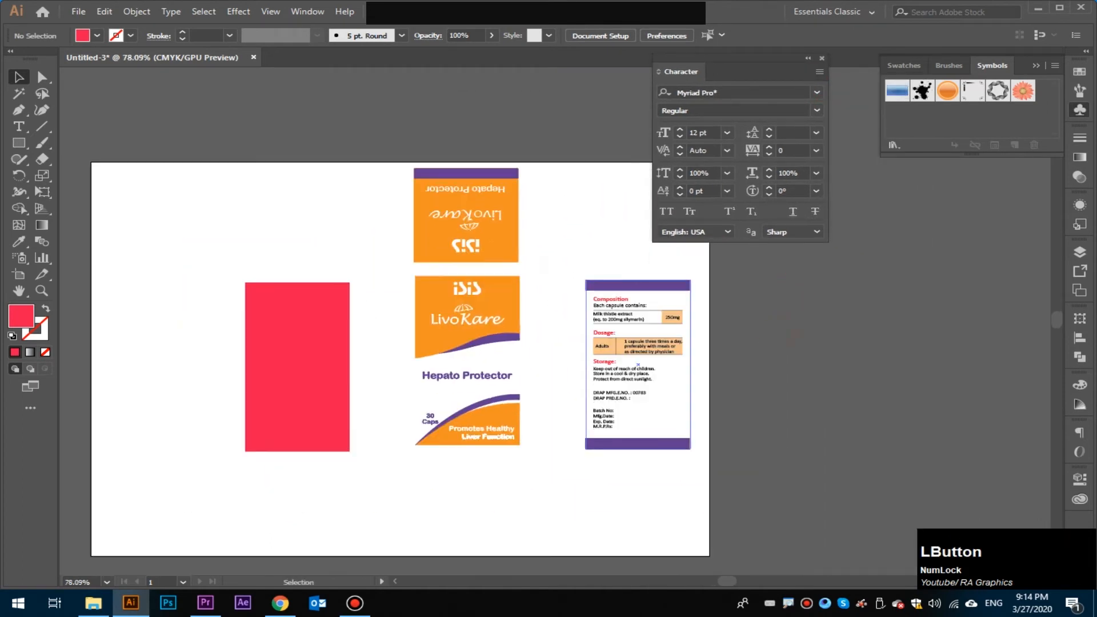
Select the whole back panel with the composition and dosage text and save it as a new symbol
{"action": "left_click_drag", "start_coordinate": [564, 271], "coordinate": [591, 400]}
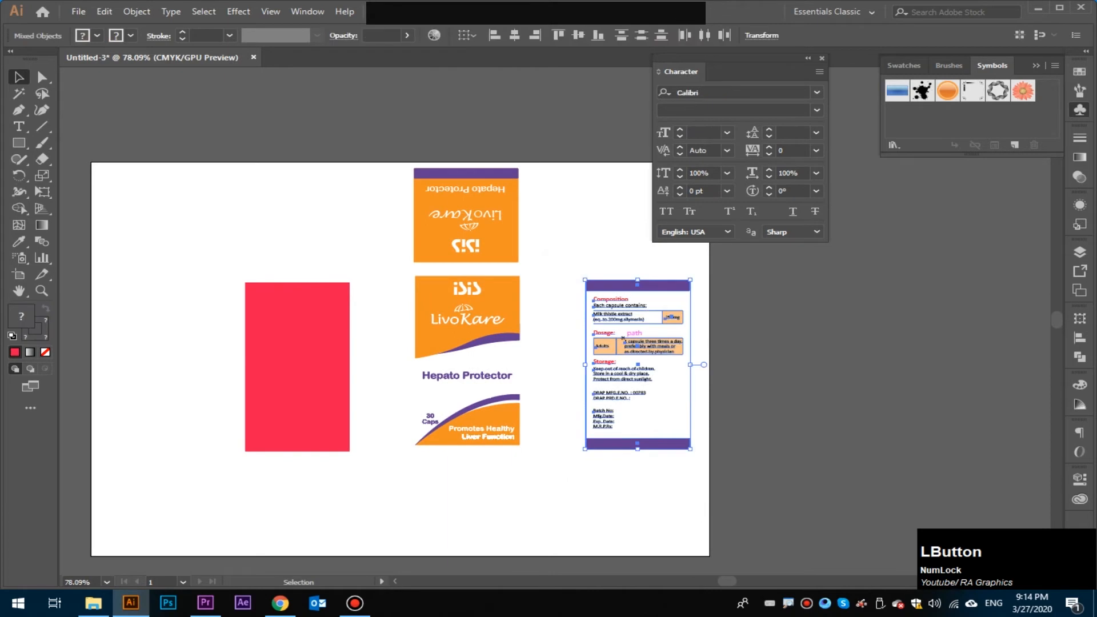
{"action": "left_click", "coordinate": [778, 369]}
{"action": "left_click_drag", "start_coordinate": [650, 363], "coordinate": [935, 162]}
{"action": "left_click", "coordinate": [529, 414]}
Select the complete front panel with the Hepato Protector artwork and save it as a new symbol
{"action": "left_click_drag", "start_coordinate": [467, 253], "coordinate": [627, 446]}
{"action": "left_click_drag", "start_coordinate": [541, 357], "coordinate": [952, 137]}
{"action": "left_click", "coordinate": [557, 415]}
Save the upside-down orange flap above the front panel as a new symbol
{"action": "scroll", "coordinate": [636, 277], "scroll_direction": "up", "scroll_amount": 5}
{"action": "left_click_drag", "start_coordinate": [436, 283], "coordinate": [601, 384]}
{"action": "left_click_drag", "start_coordinate": [560, 334], "coordinate": [931, 161]}
{"action": "left_click", "coordinate": [555, 416]}
Start a 3D Extrude & Bevel effect on the red rectangle with live preview on
{"action": "left_click_drag", "start_coordinate": [587, 524], "coordinate": [679, 386]}
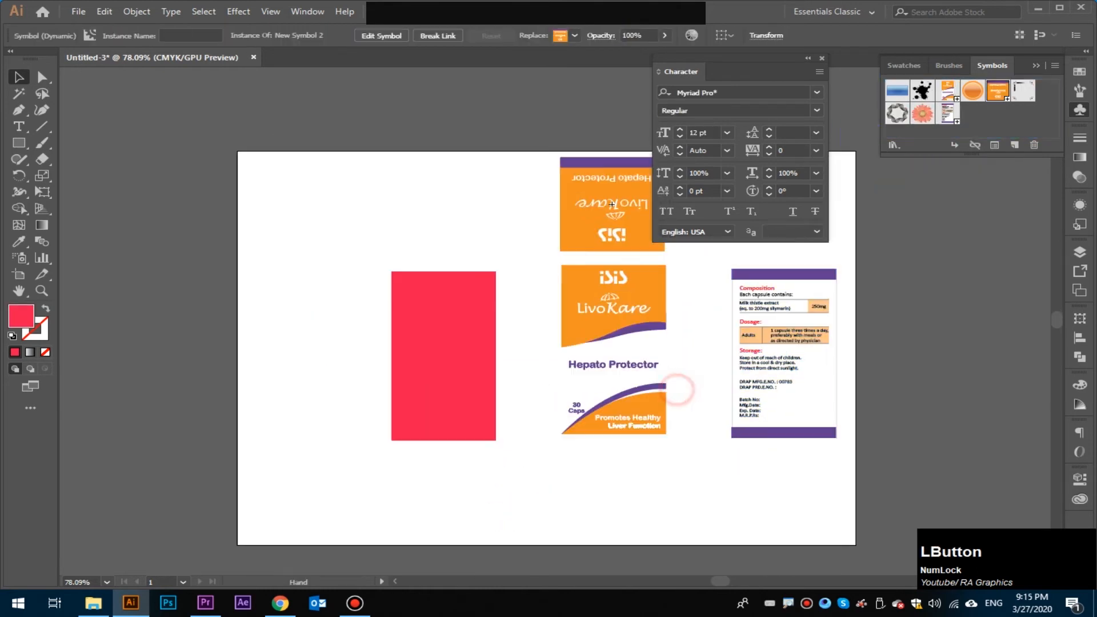
{"action": "left_click_drag", "start_coordinate": [495, 390], "coordinate": [557, 368]}
{"action": "scroll", "coordinate": [518, 351], "scroll_direction": "up", "scroll_amount": 2}
{"action": "left_click", "coordinate": [510, 345]}
{"action": "left_click", "coordinate": [239, 11]}
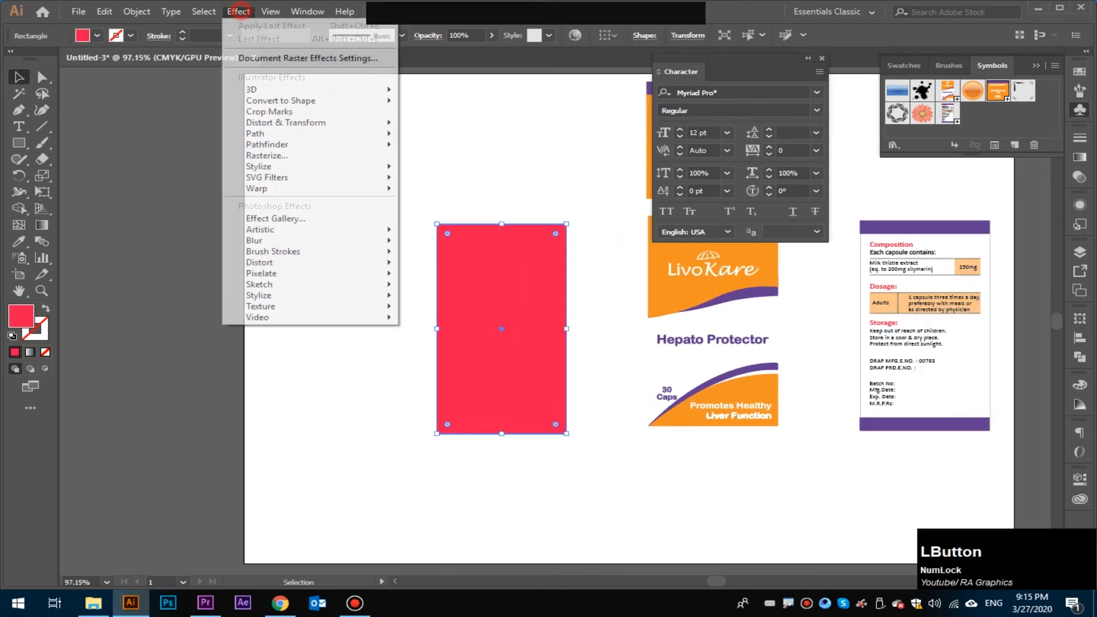
{"action": "mouse_move", "coordinate": [257, 89]}
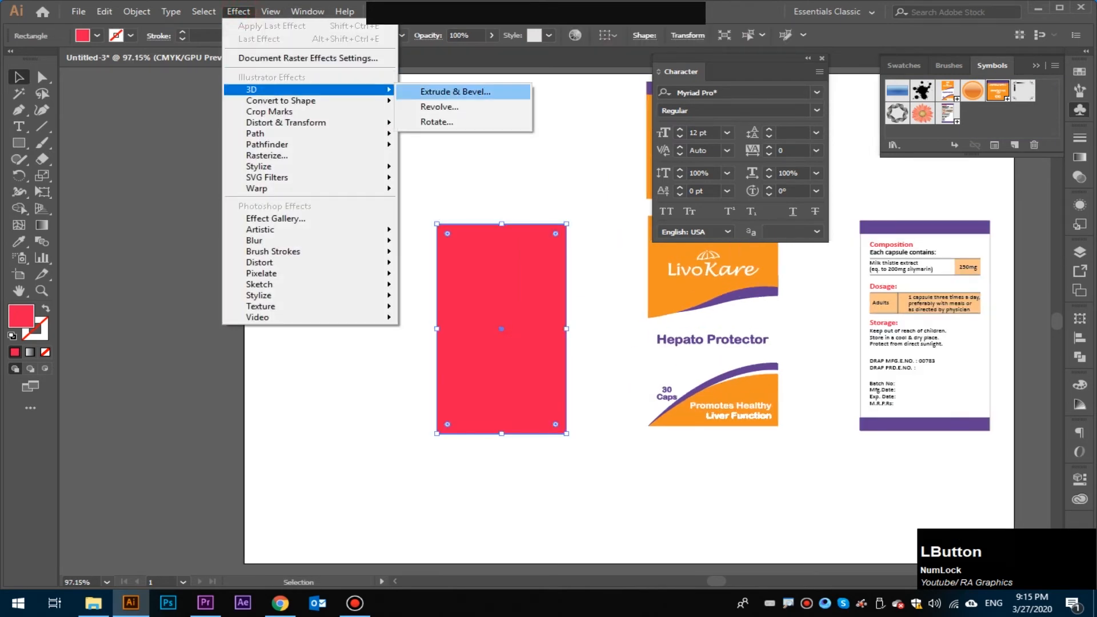
{"action": "left_click", "coordinate": [419, 90]}
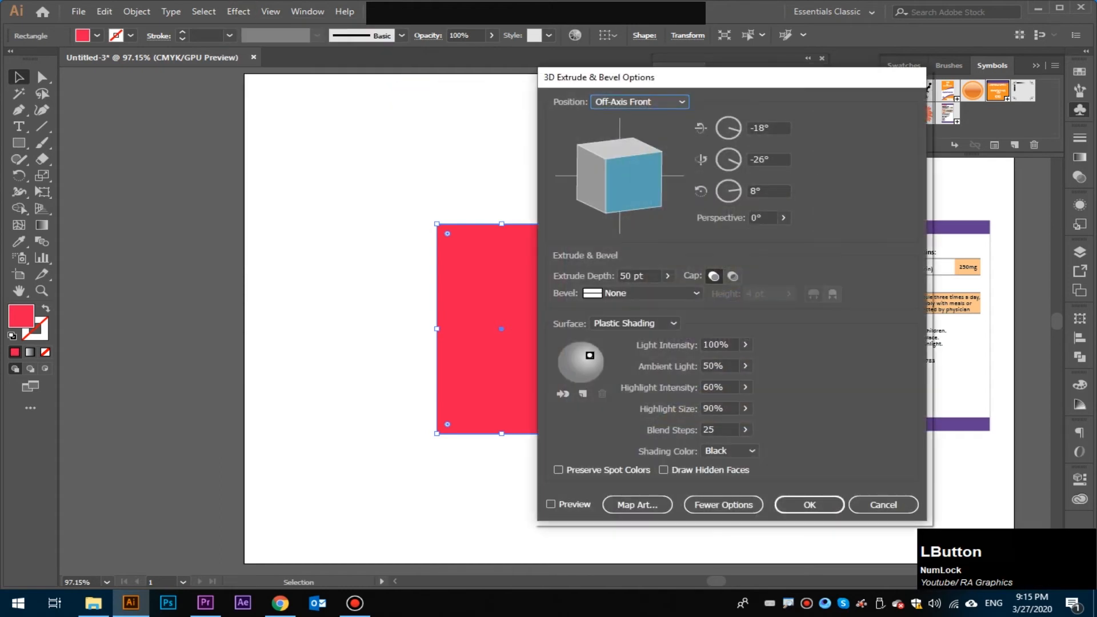
{"action": "left_click_drag", "start_coordinate": [704, 82], "coordinate": [729, 48]}
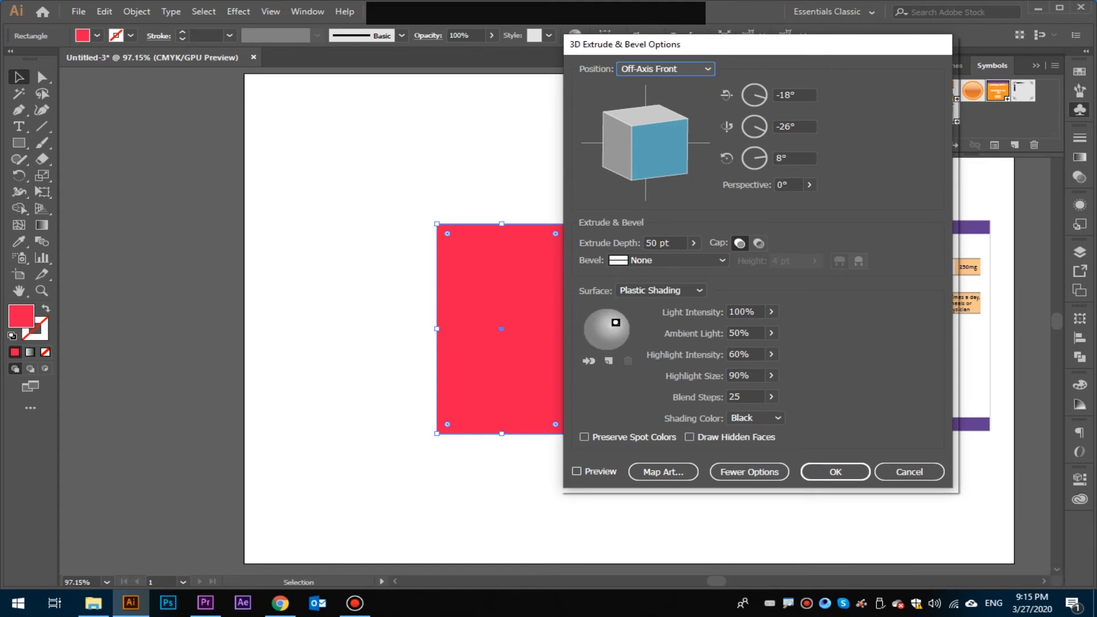
{"action": "left_click", "coordinate": [600, 471]}
{"action": "left_click_drag", "start_coordinate": [766, 48], "coordinate": [822, 53]}
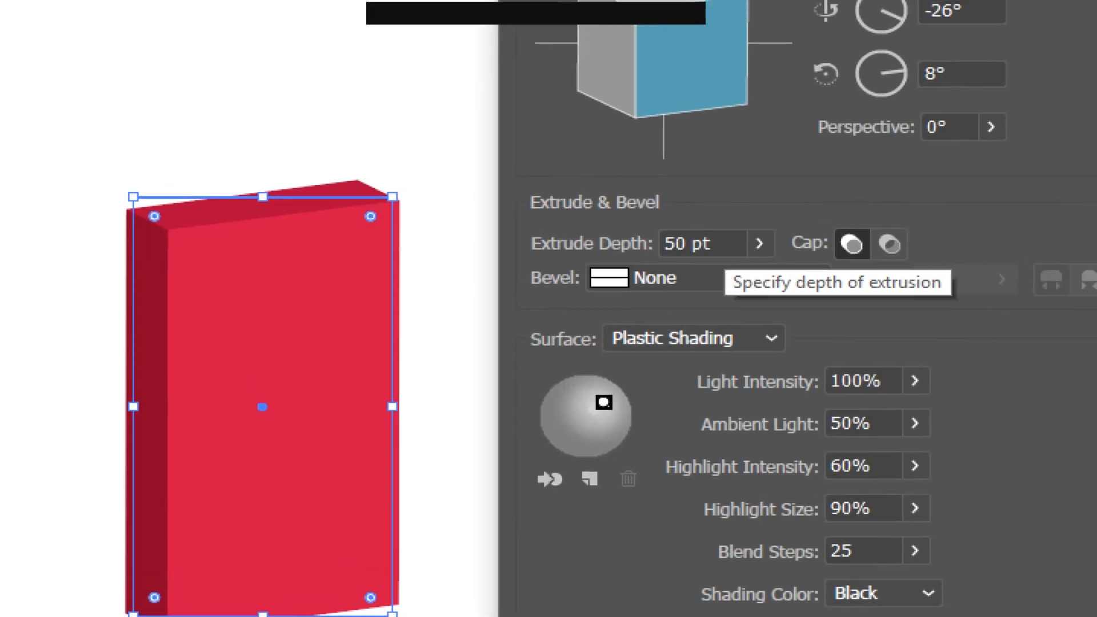
Set the red box's extrude depth to 145 pt
{"action": "key", "text": "KP_3"}
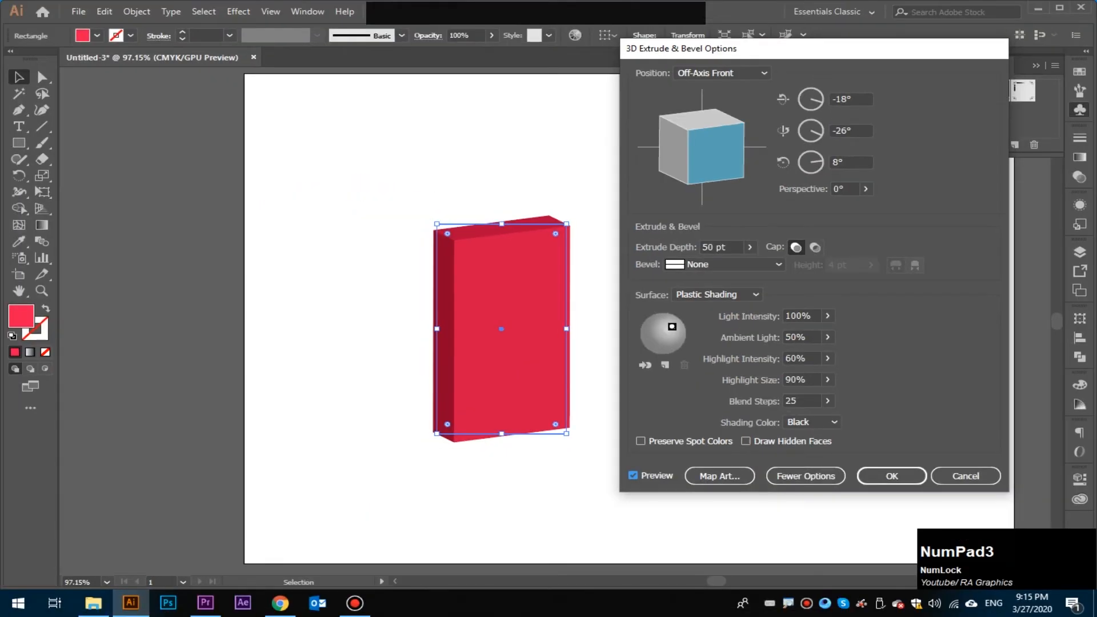
{"action": "left_click", "coordinate": [726, 247]}
{"action": "scroll", "coordinate": [726, 247], "scroll_direction": "up", "scroll_amount": 7}
{"action": "scroll", "coordinate": [725, 246], "scroll_direction": "up", "scroll_amount": 20}
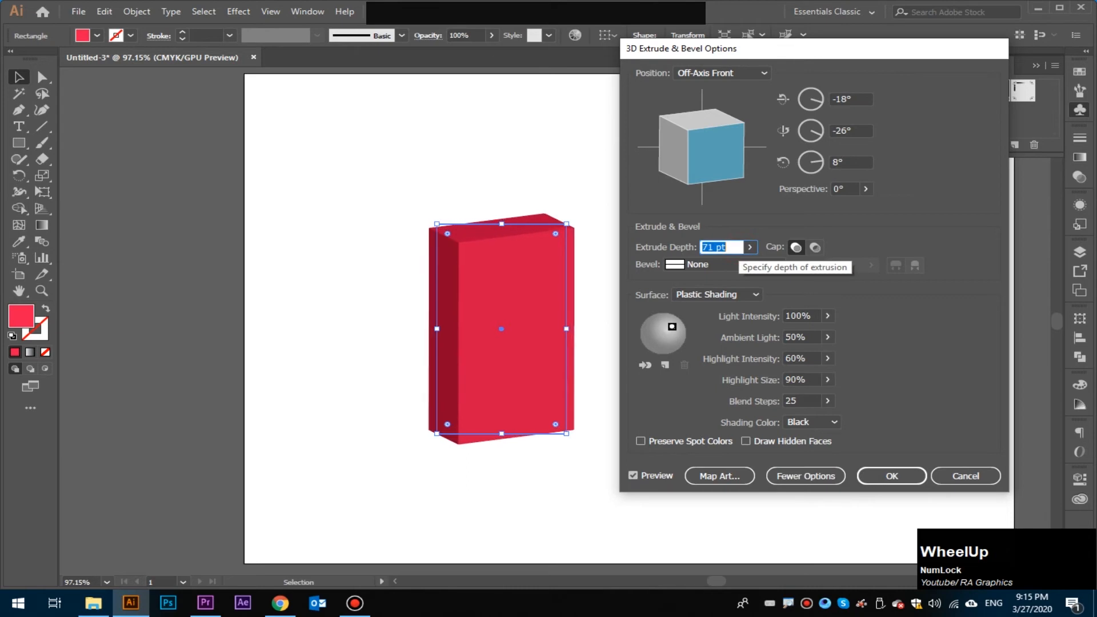
{"action": "scroll", "coordinate": [722, 246], "scroll_direction": "up", "scroll_amount": 9}
{"action": "scroll", "coordinate": [721, 247], "scroll_direction": "up", "scroll_amount": 20}
{"action": "scroll", "coordinate": [721, 247], "scroll_direction": "up", "scroll_amount": 19}
{"action": "scroll", "coordinate": [721, 246], "scroll_direction": "up", "scroll_amount": 7}
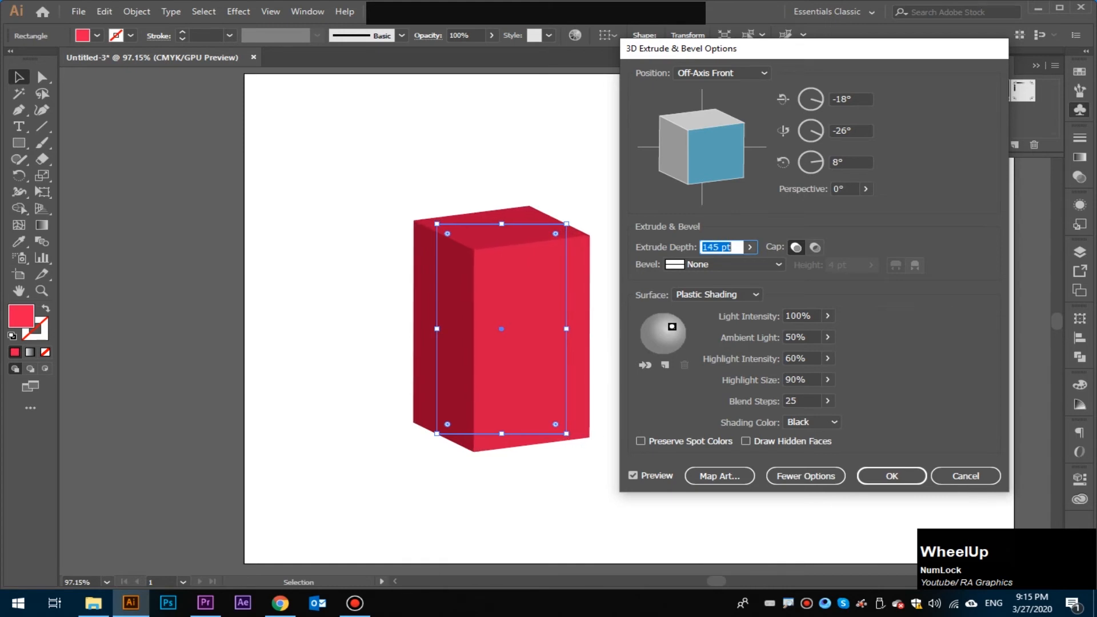
Rotate the box to -4° around X, 29° around Y and -2° around Z, and preserve spot colors
{"action": "left_click_drag", "start_coordinate": [862, 99], "coordinate": [836, 99]}
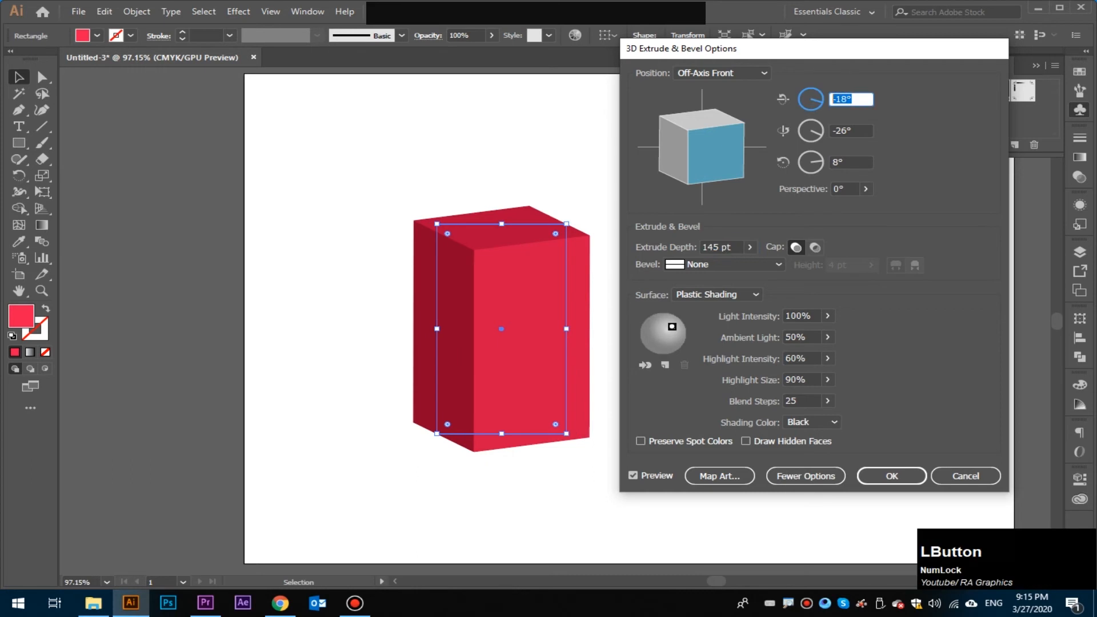
{"action": "scroll", "coordinate": [846, 100], "scroll_direction": "down", "scroll_amount": 1}
{"action": "scroll", "coordinate": [845, 100], "scroll_direction": "up", "scroll_amount": 1}
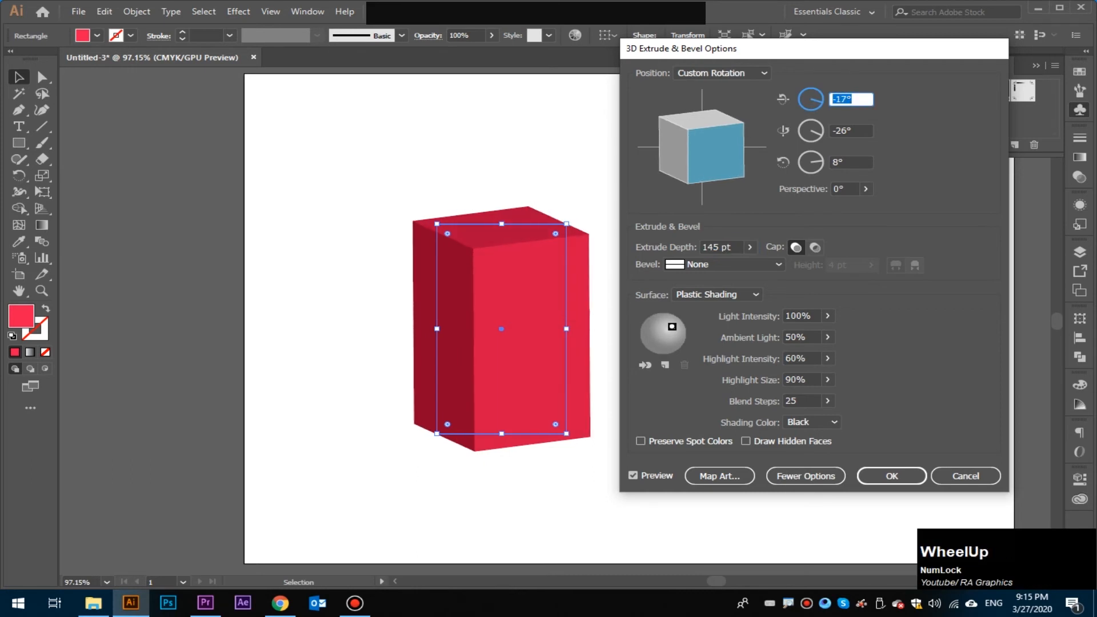
{"action": "type", "text": "-4"}
{"action": "double_click", "coordinate": [863, 131]}
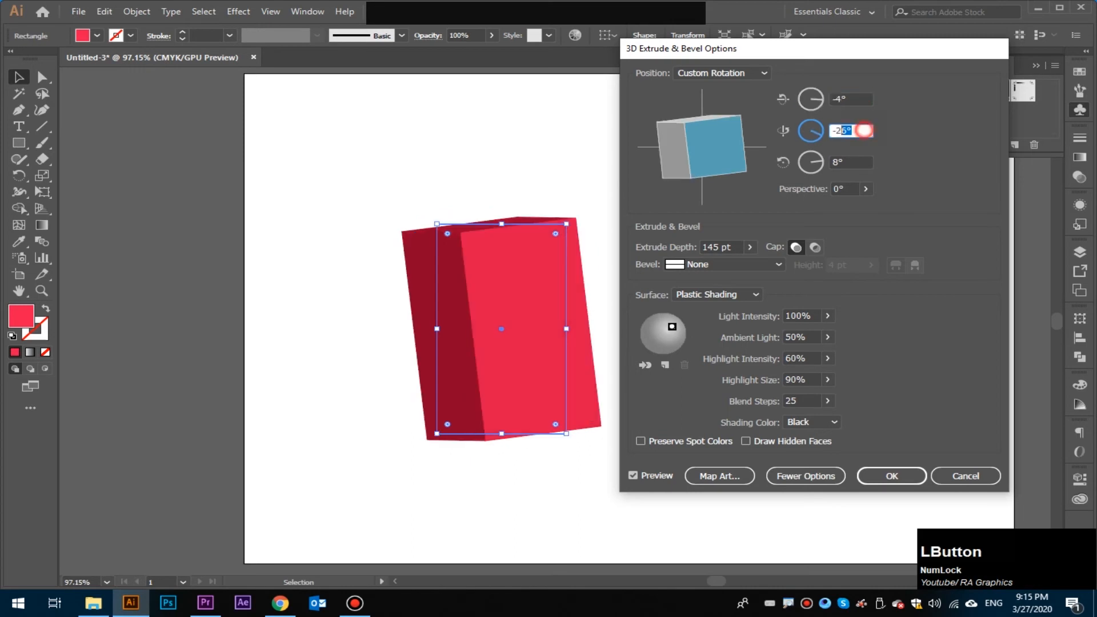
{"action": "type", "text": "29"}
{"action": "double_click", "coordinate": [857, 162]}
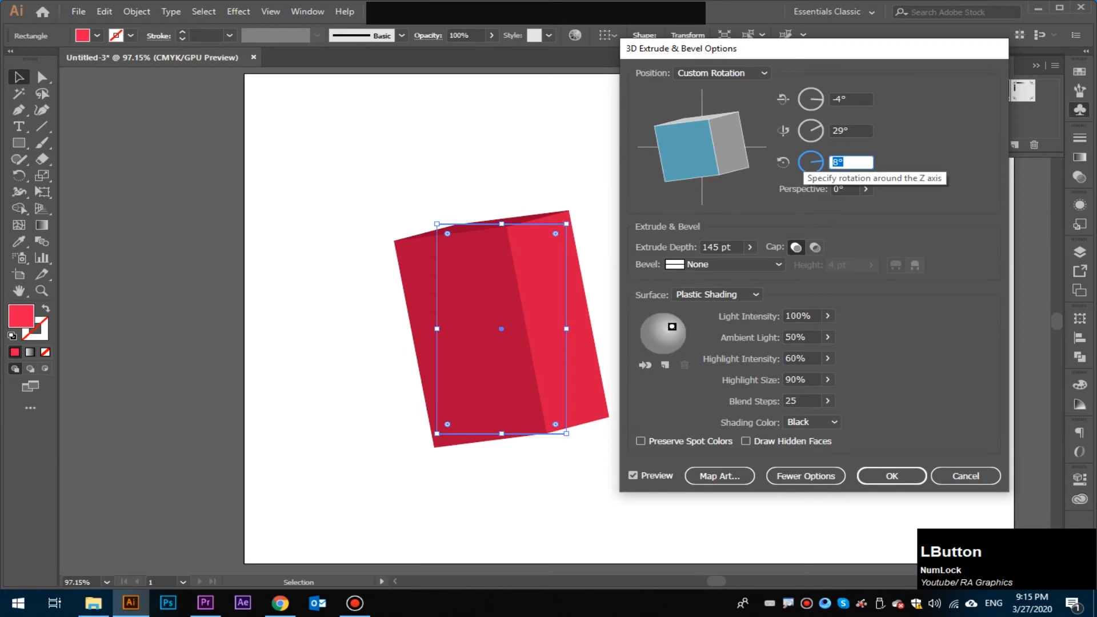
{"action": "type", "text": "-2"}
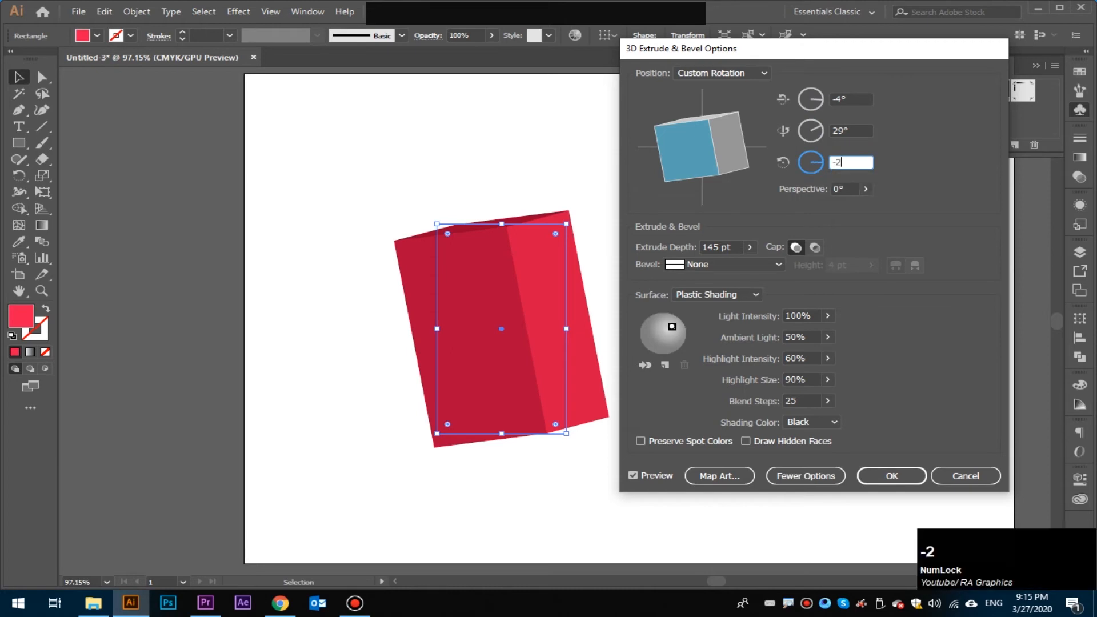
{"action": "left_click", "coordinate": [645, 475]}
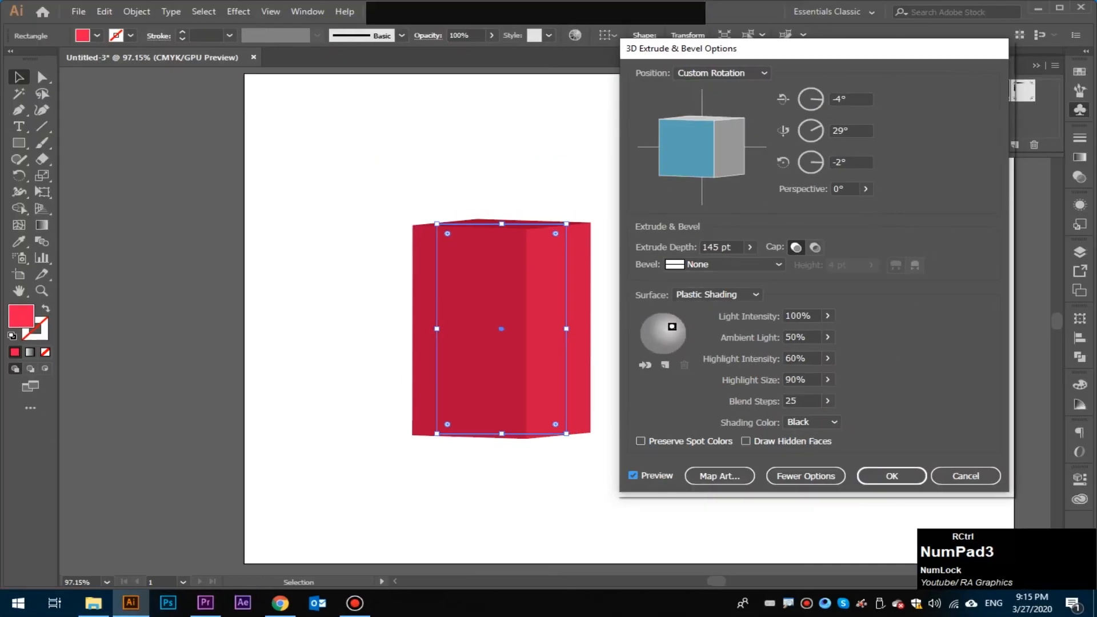
{"action": "left_click", "coordinate": [641, 441]}
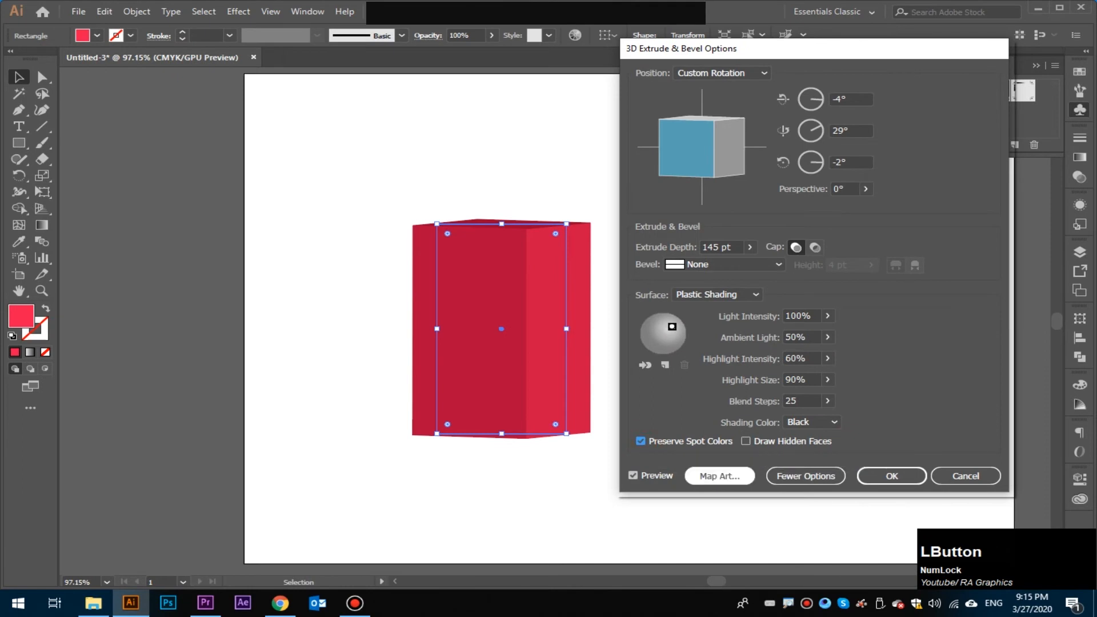
Map the front-panel artwork, New Symbol 1, onto surface 1 of the box and scale it to fit
{"action": "left_click", "coordinate": [720, 476]}
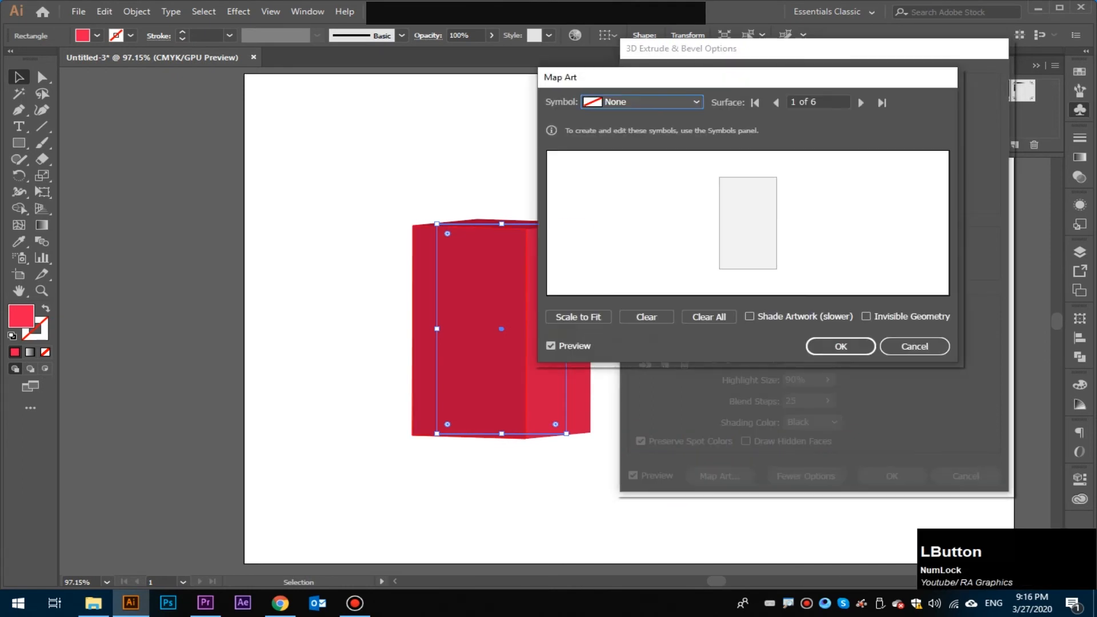
{"action": "left_click_drag", "start_coordinate": [759, 75], "coordinate": [826, 57]}
{"action": "left_click_drag", "start_coordinate": [817, 345], "coordinate": [818, 538]}
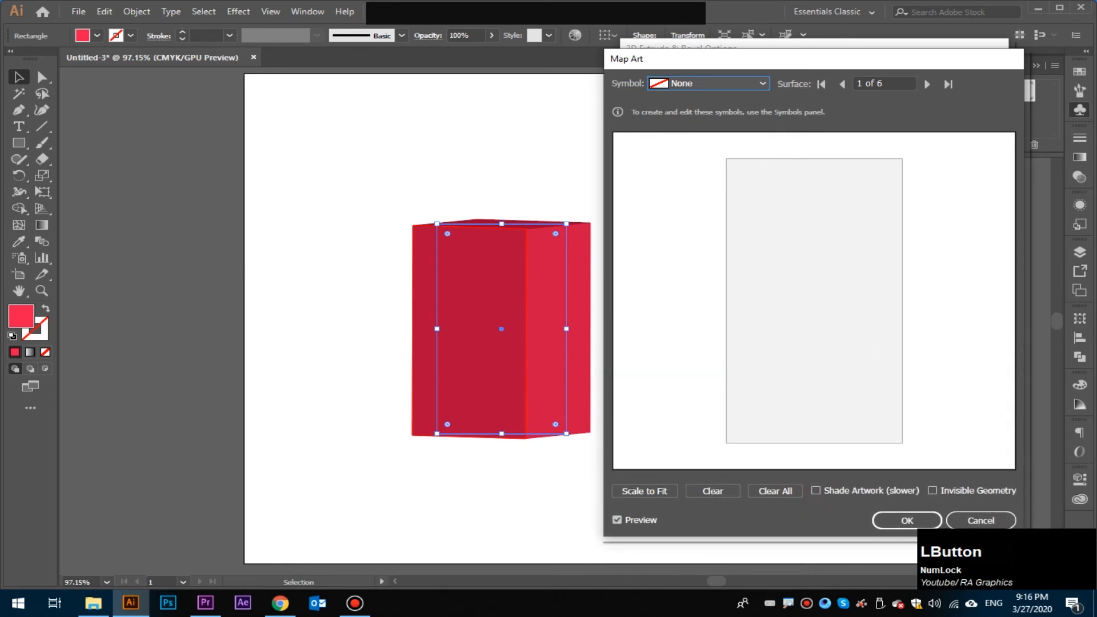
{"action": "left_click_drag", "start_coordinate": [812, 60], "coordinate": [812, 32]}
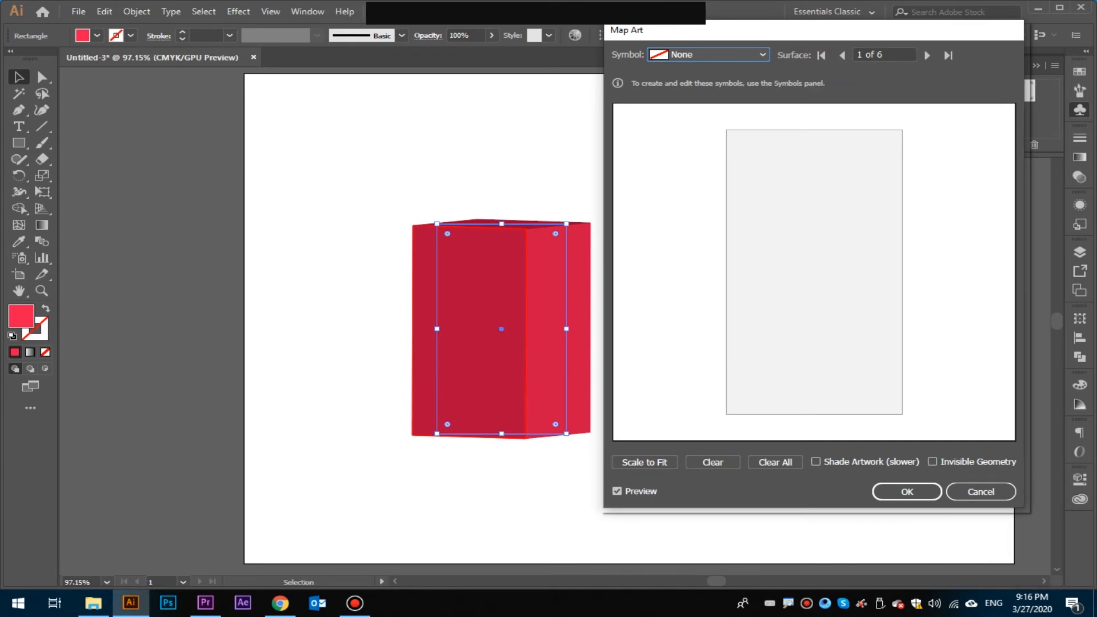
{"action": "left_click", "coordinate": [927, 55]}
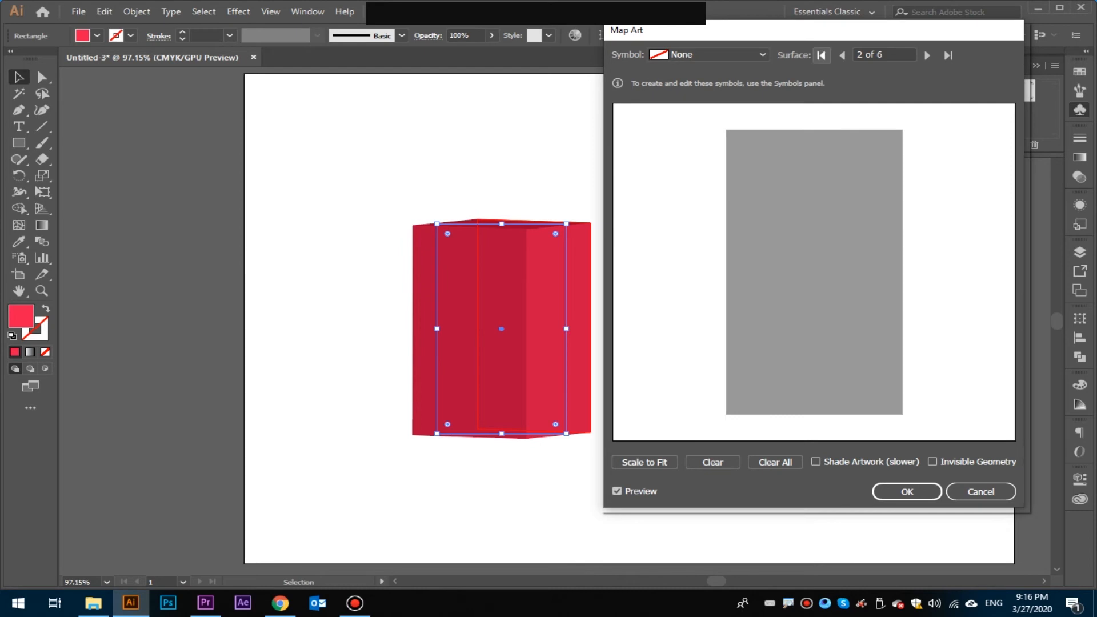
{"action": "left_click", "coordinate": [843, 54]}
{"action": "left_click", "coordinate": [715, 55]}
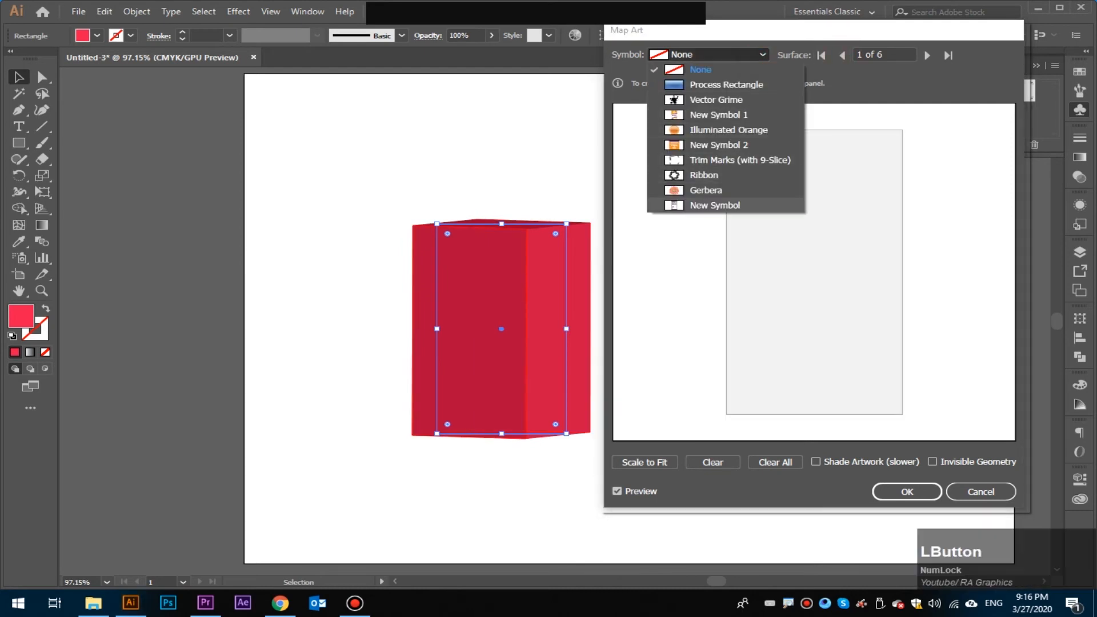
{"action": "left_click", "coordinate": [730, 114]}
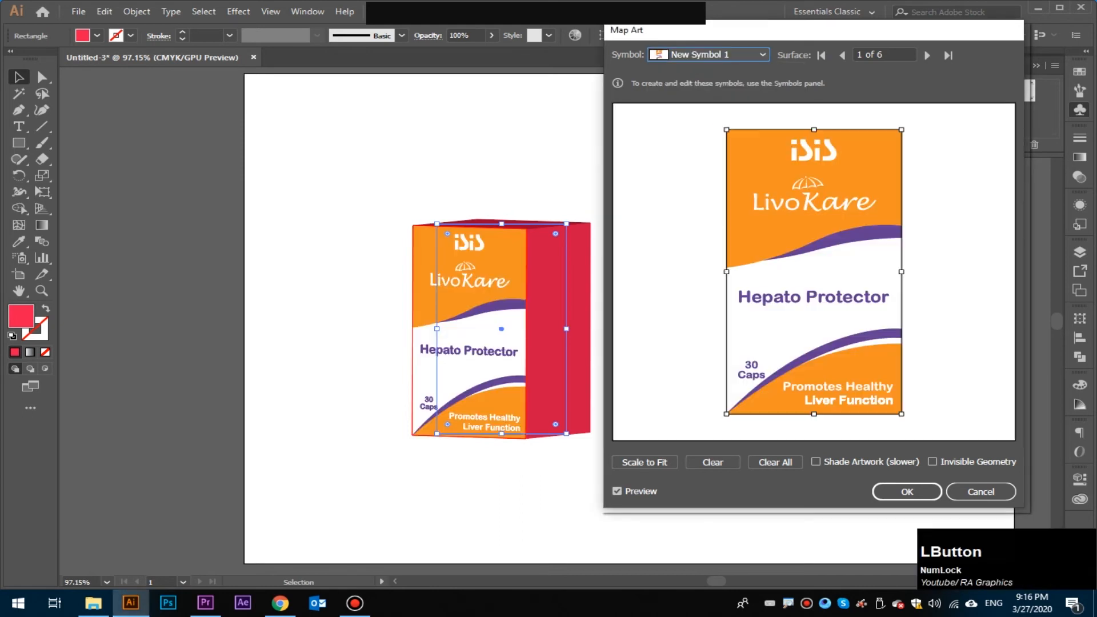
{"action": "left_click_drag", "start_coordinate": [826, 30], "coordinate": [816, 10]}
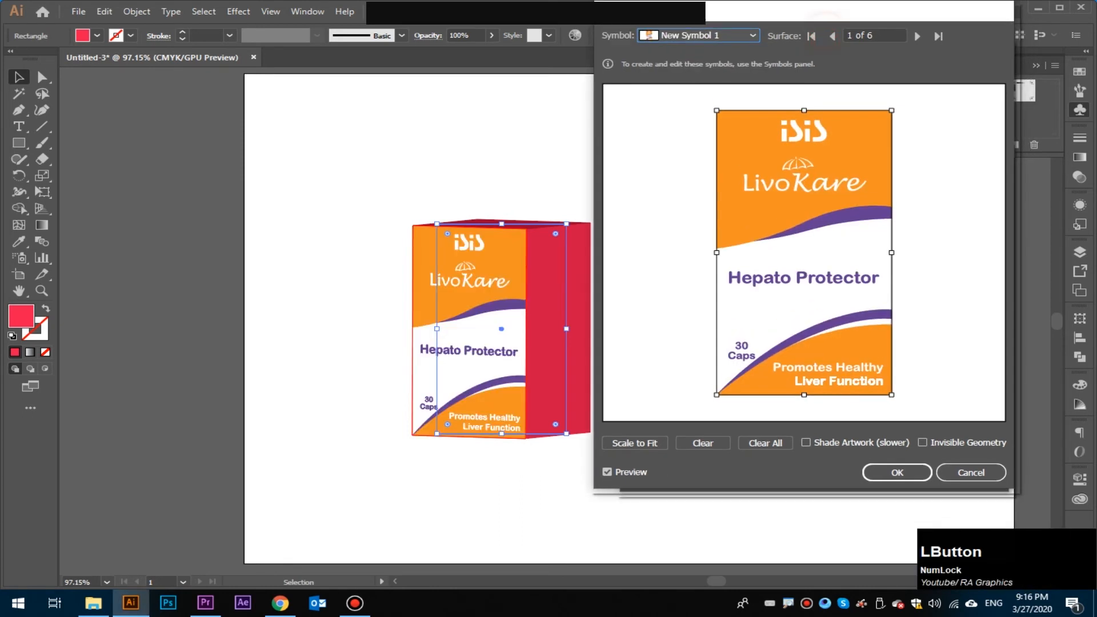
{"action": "left_click", "coordinate": [638, 446]}
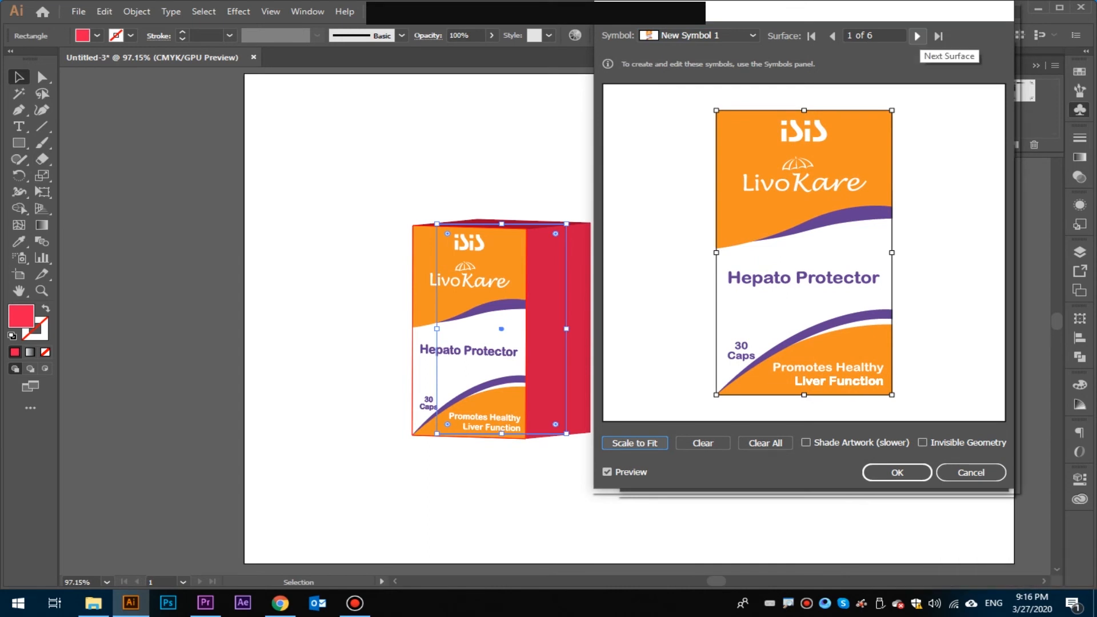
Map the composition panel, New Symbol, onto surface 3, rotated a quarter turn counterclockwise and stretched to fill the whole face
{"action": "left_click", "coordinate": [917, 36]}
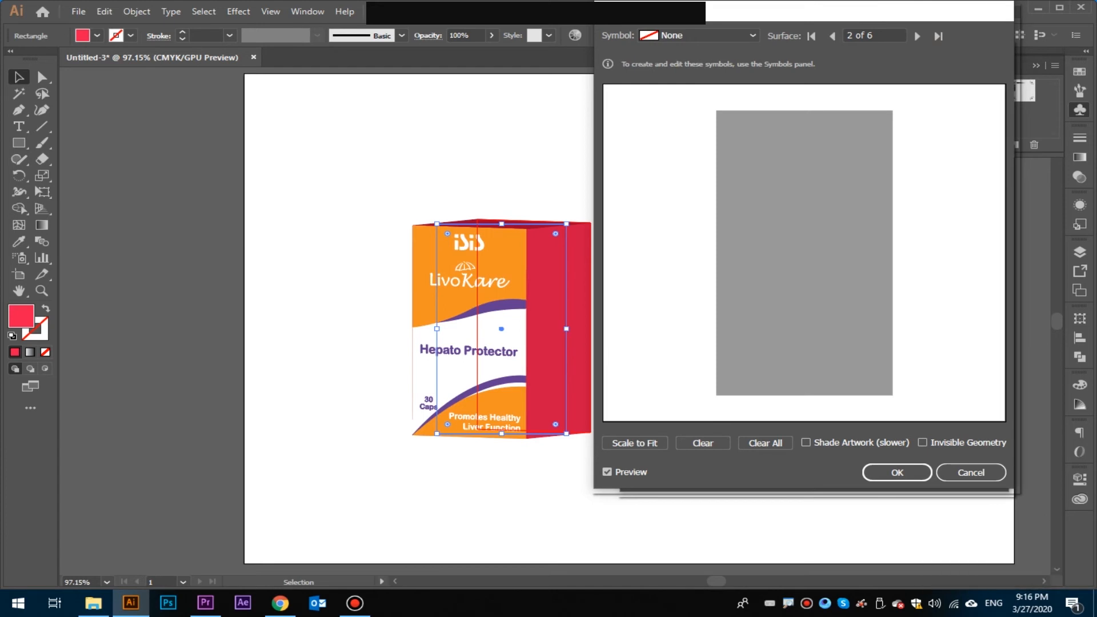
{"action": "left_click", "coordinate": [916, 36]}
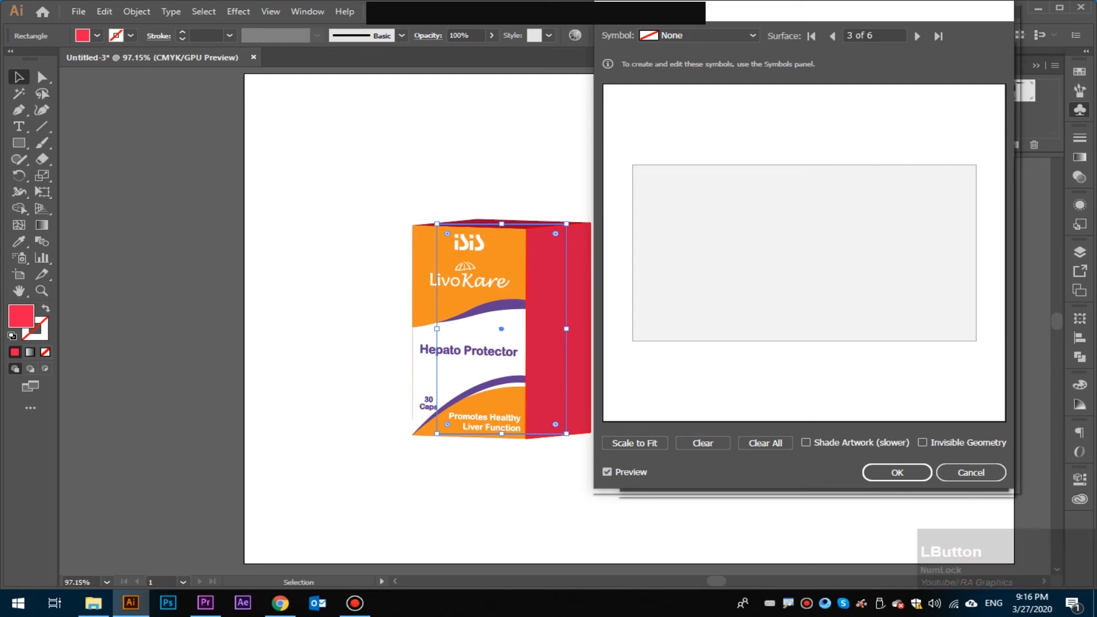
{"action": "left_click", "coordinate": [697, 35]}
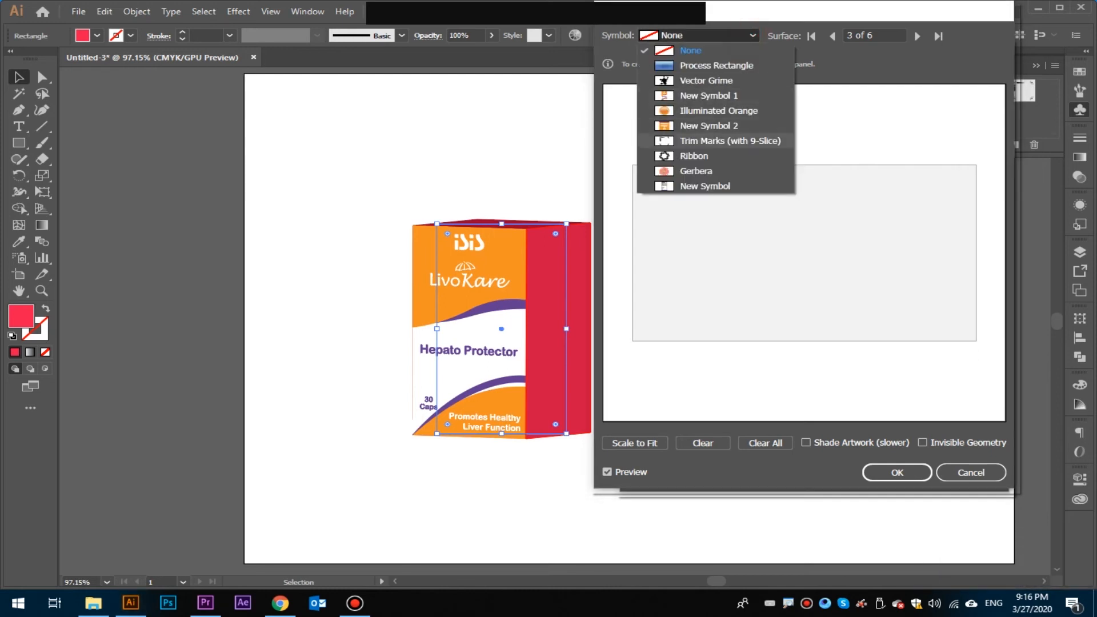
{"action": "left_click", "coordinate": [700, 184]}
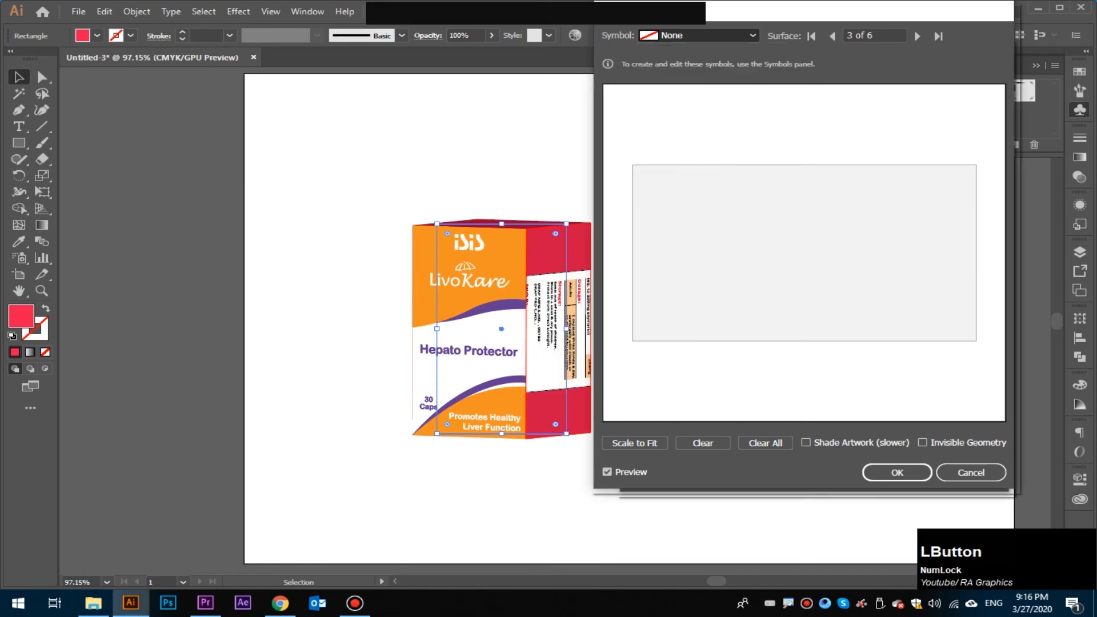
{"action": "left_click_drag", "start_coordinate": [905, 412], "coordinate": [973, 154]}
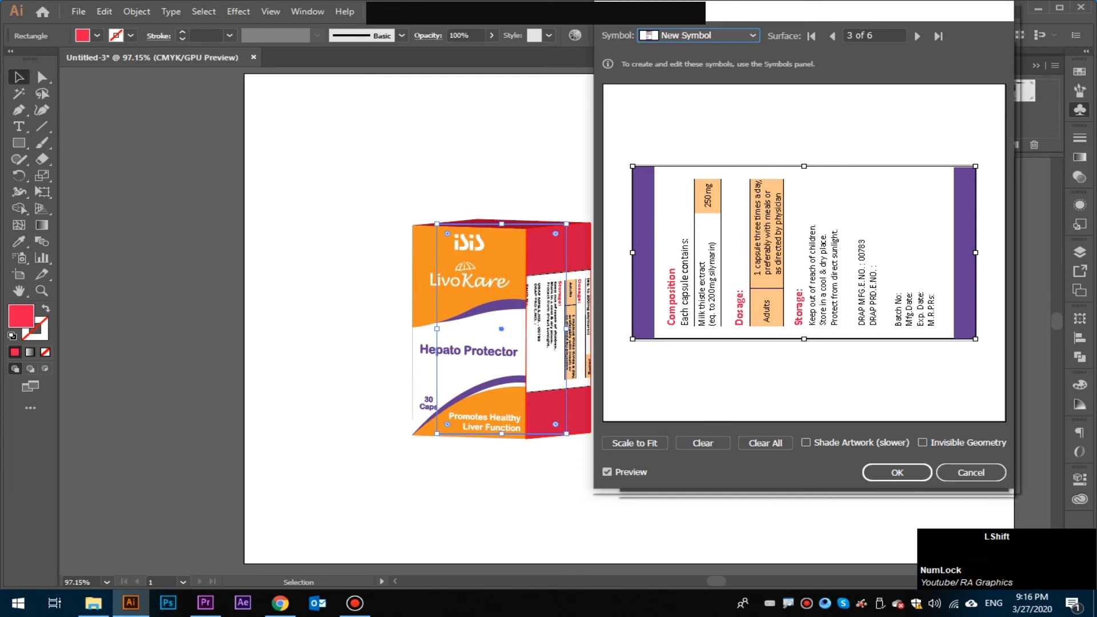
{"action": "left_click", "coordinate": [806, 167]}
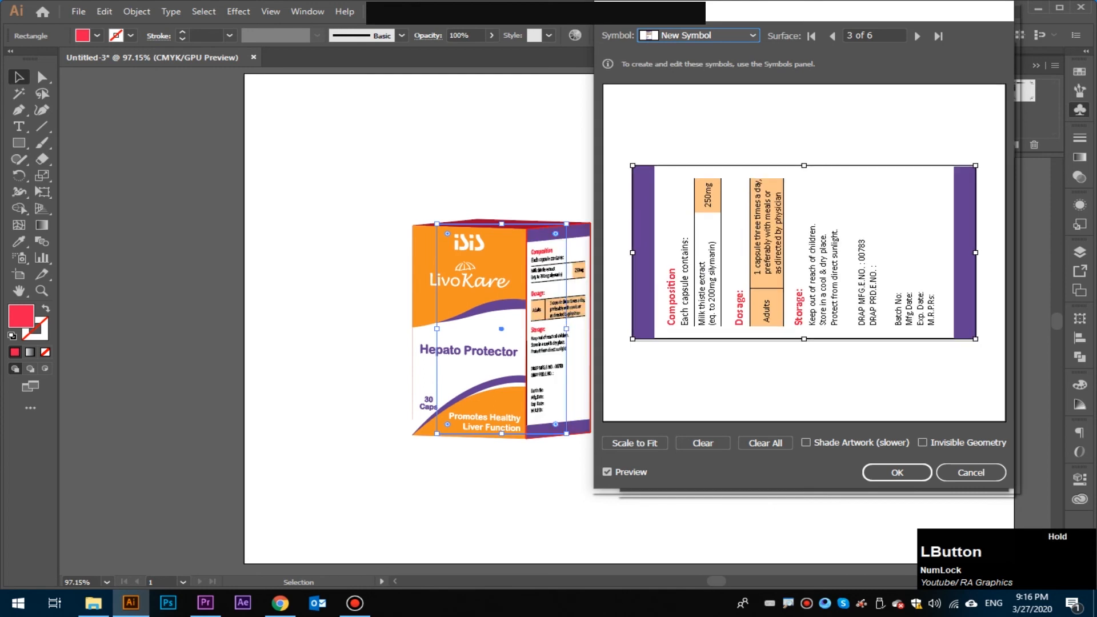
{"action": "left_click_drag", "start_coordinate": [804, 339], "coordinate": [804, 342]}
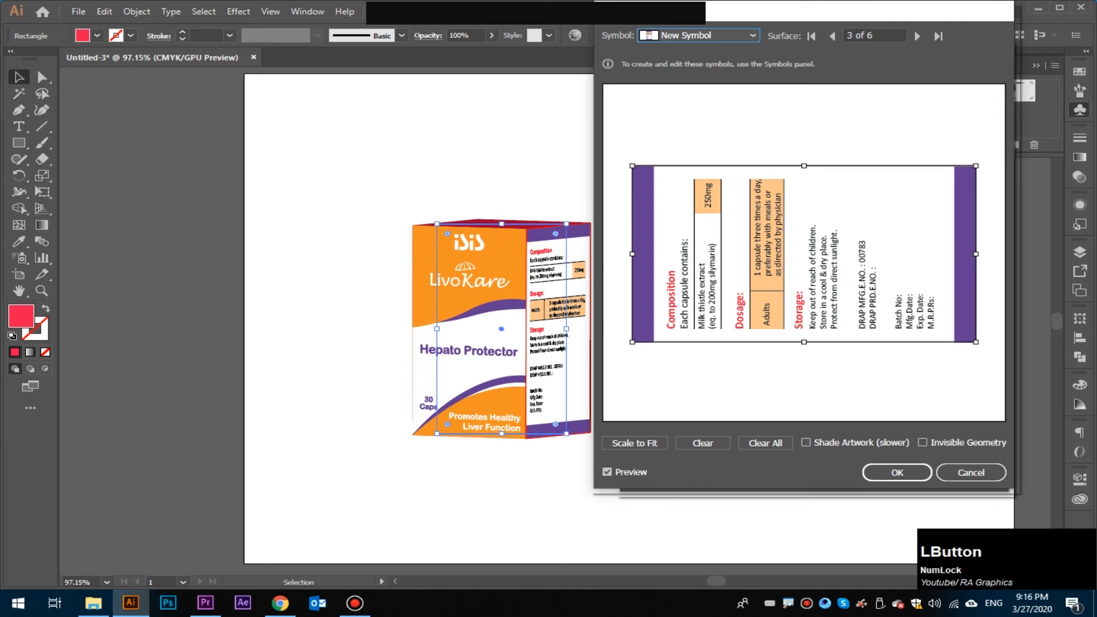
{"action": "left_click_drag", "start_coordinate": [804, 166], "coordinate": [804, 164]}
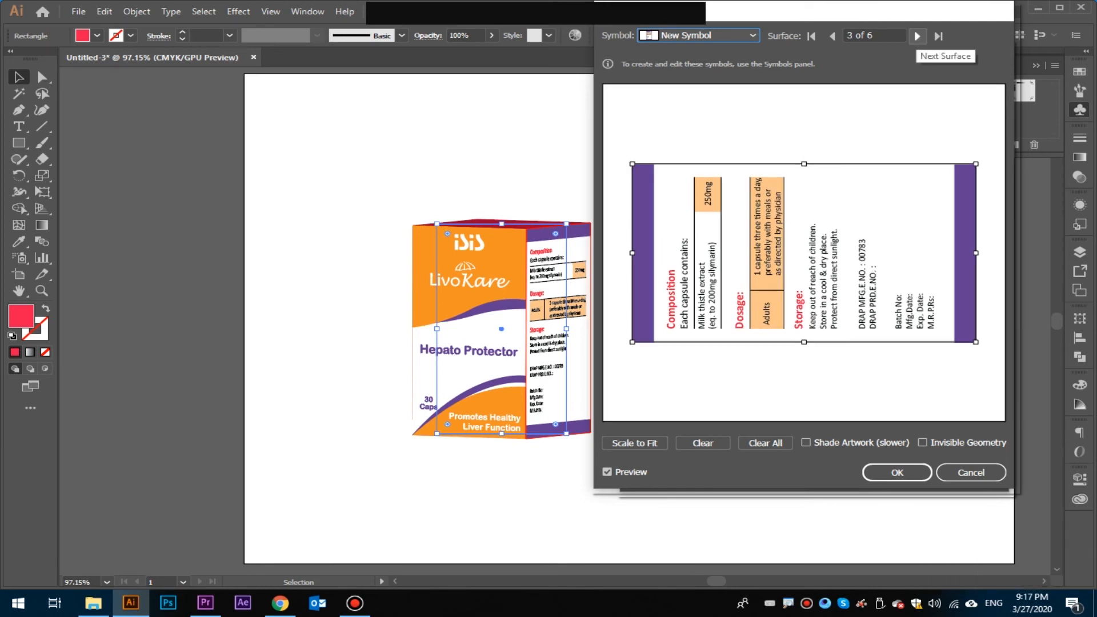
Map New Symbol 2 onto surface 6, scaled to fit, and apply the mapped art with the 3D effect
{"action": "left_click", "coordinate": [918, 36]}
{"action": "left_click", "coordinate": [917, 36]}
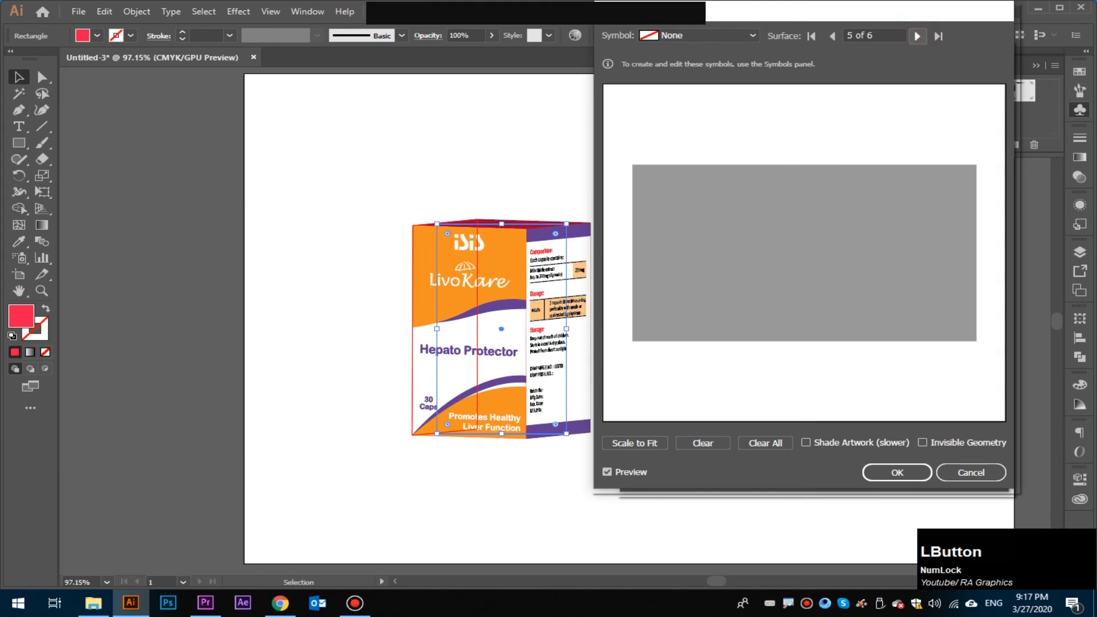
{"action": "left_click", "coordinate": [917, 36]}
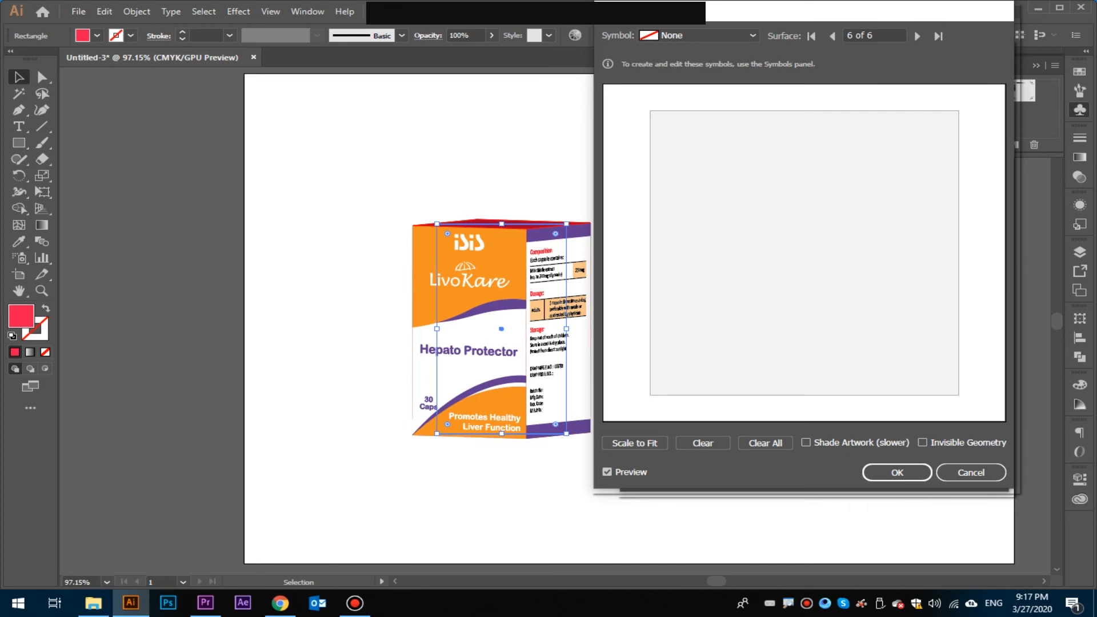
{"action": "left_click", "coordinate": [738, 35]}
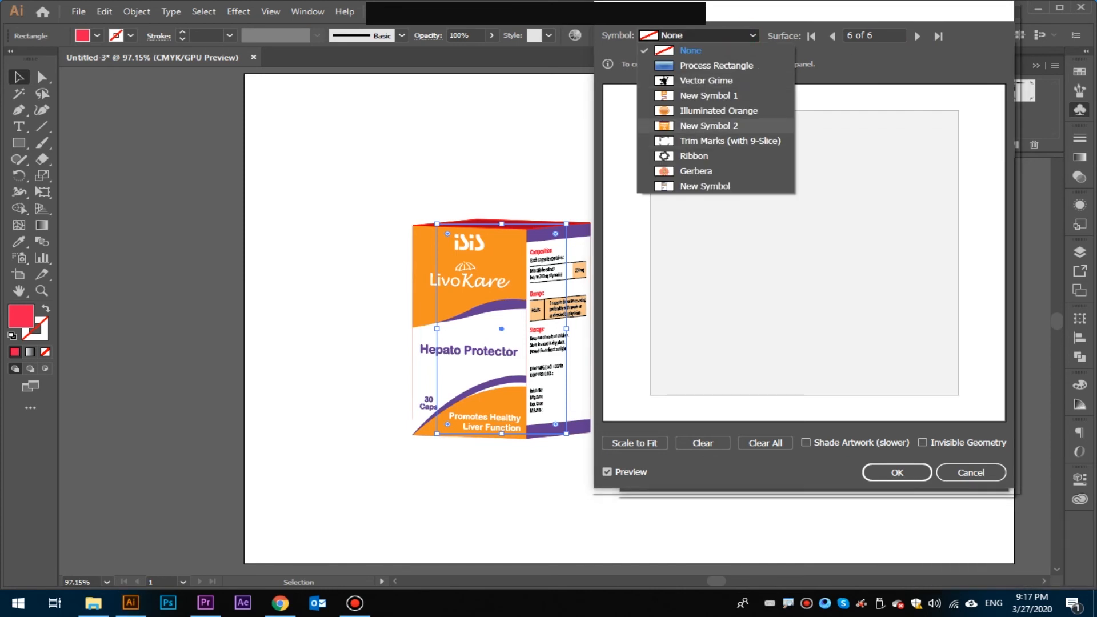
{"action": "left_click", "coordinate": [714, 125]}
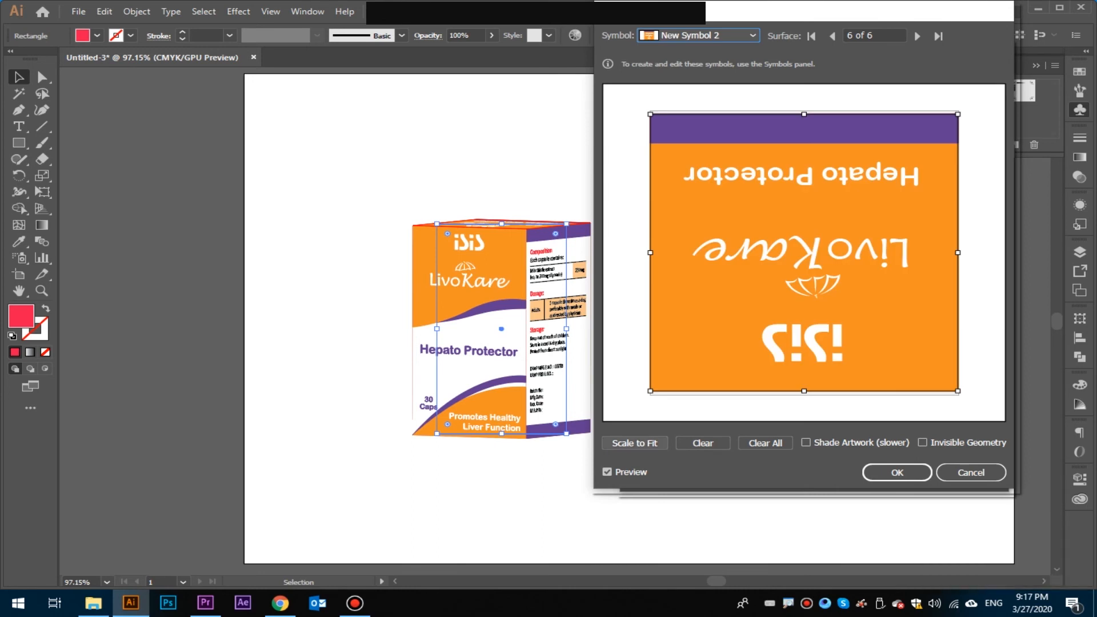
{"action": "left_click", "coordinate": [635, 443]}
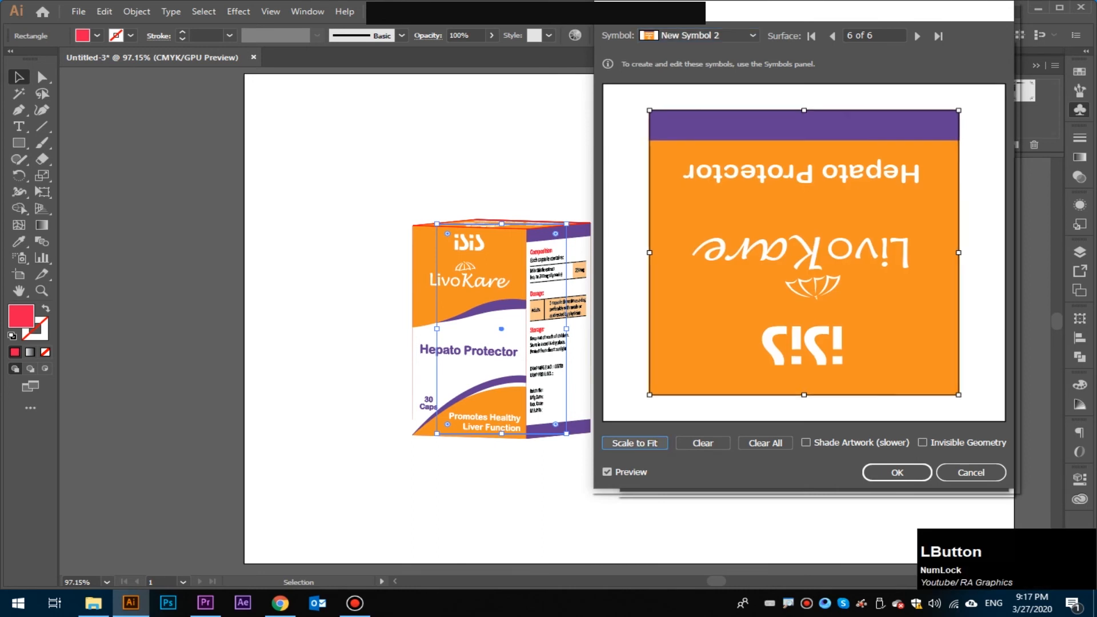
{"action": "left_click_drag", "start_coordinate": [784, 8], "coordinate": [774, 8]}
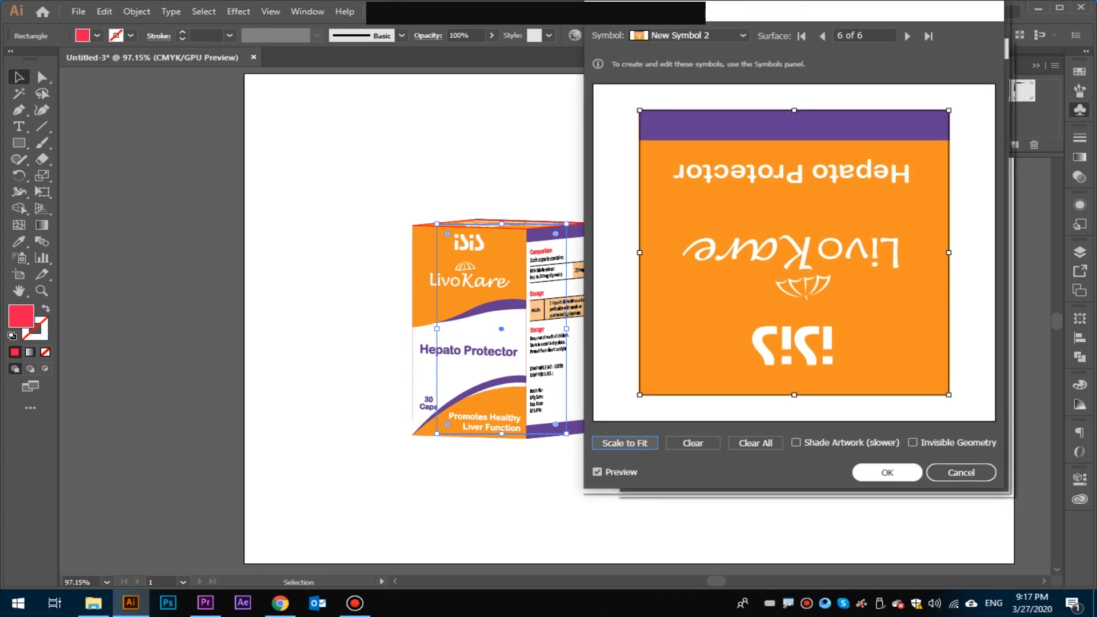
{"action": "left_click", "coordinate": [883, 475]}
{"action": "left_click_drag", "start_coordinate": [837, 55], "coordinate": [837, 33]}
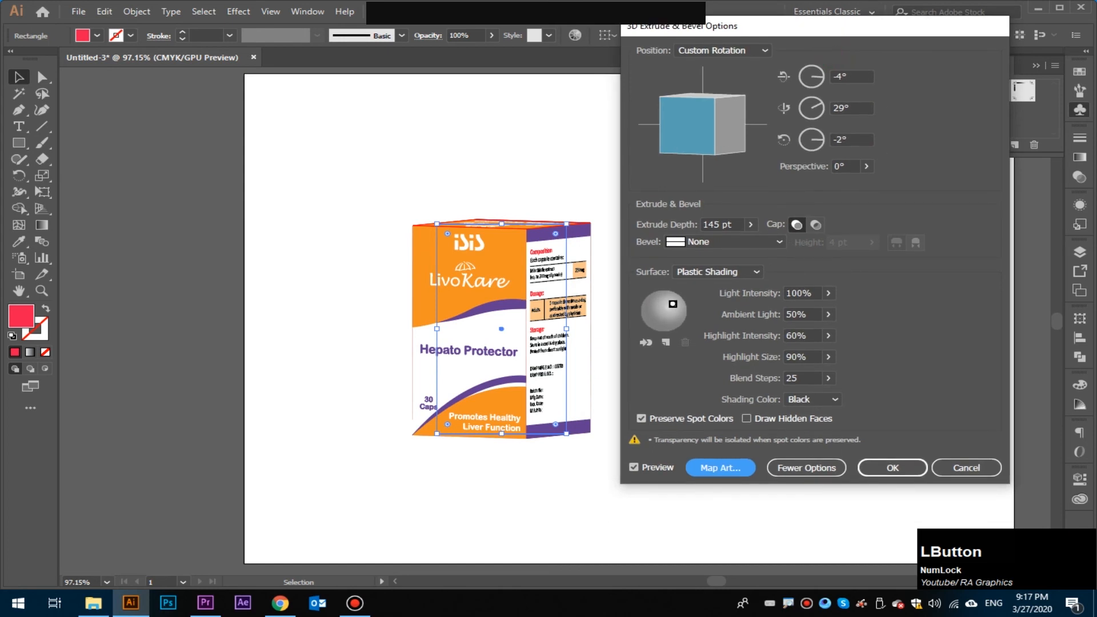
{"action": "left_click", "coordinate": [919, 465]}
Examine the mapped front, side and top faces of the box up close beside the original panels
{"action": "left_click_drag", "start_coordinate": [646, 340], "coordinate": [636, 340]}
{"action": "left_click_drag", "start_coordinate": [603, 295], "coordinate": [654, 317]}
{"action": "left_click_drag", "start_coordinate": [565, 342], "coordinate": [629, 343]}
{"action": "left_click_drag", "start_coordinate": [766, 372], "coordinate": [734, 356]}
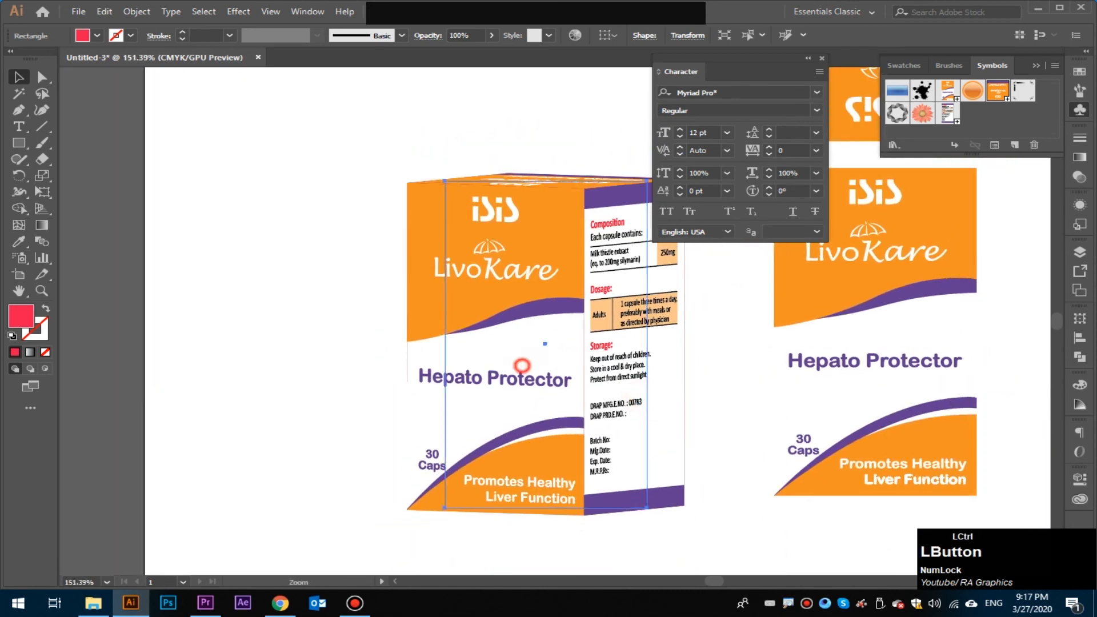
{"action": "left_click", "coordinate": [519, 357], "text": "ctrl"}
{"action": "left_click", "coordinate": [502, 269], "text": "ctrl"}
{"action": "left_click", "coordinate": [663, 383], "text": "ctrl+alt"}
{"action": "left_click_drag", "start_coordinate": [1034, 393], "coordinate": [478, 354]}
{"action": "left_click", "coordinate": [661, 367], "text": "ctrl+alt"}
{"action": "left_click", "coordinate": [696, 397], "text": "ctrl+alt"}
{"action": "left_click_drag", "start_coordinate": [515, 229], "coordinate": [556, 299]}
{"action": "left_click", "coordinate": [703, 384], "text": "ctrl+alt"}
{"action": "left_click_drag", "start_coordinate": [695, 348], "coordinate": [656, 345]}
{"action": "left_click", "coordinate": [657, 345]}
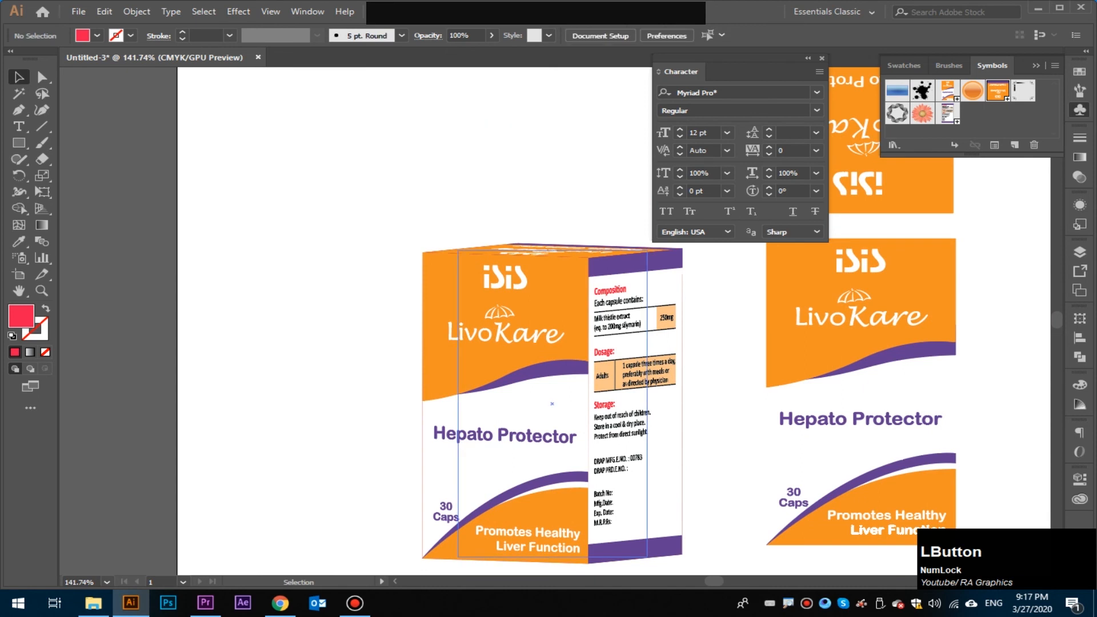
Compare the box's underlying path in Outline view with its rendered preview and its selection bounds
{"action": "key", "text": "ctrl+y"}
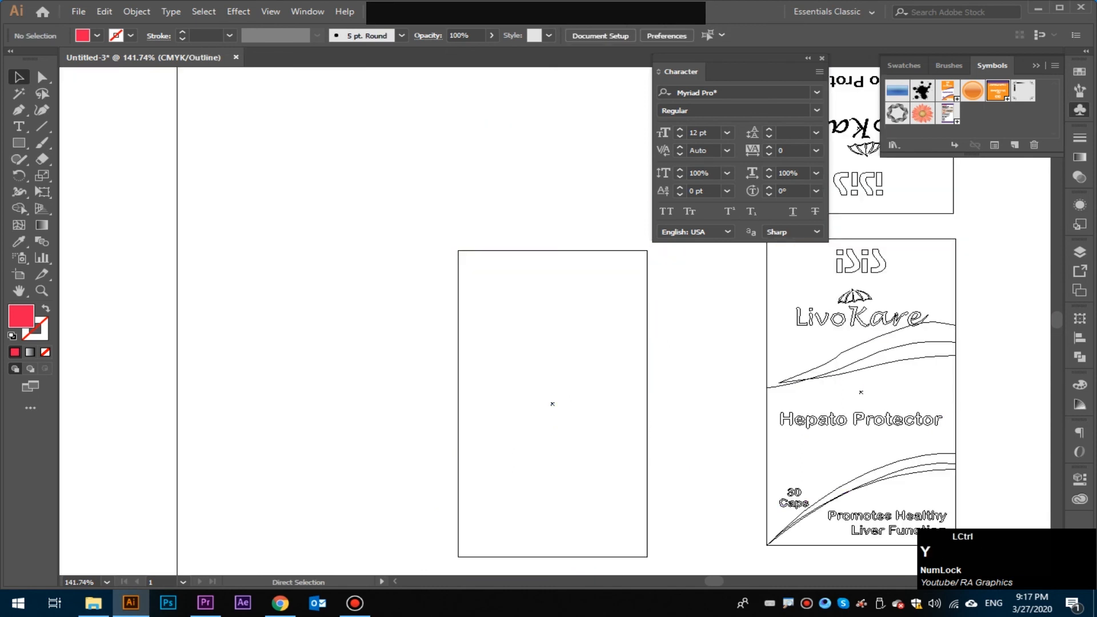
{"action": "key", "text": "ctrl+y"}
{"action": "key", "text": "ctrl+y"}
{"action": "key", "text": "ctrl+y"}
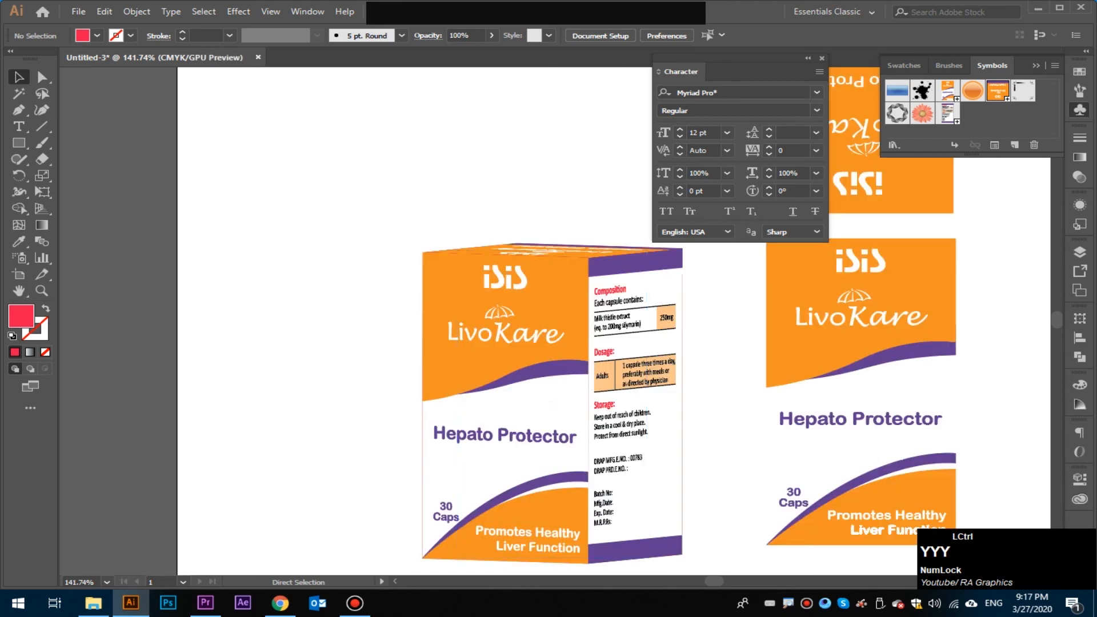
{"action": "left_click_drag", "start_coordinate": [582, 362], "coordinate": [463, 317]}
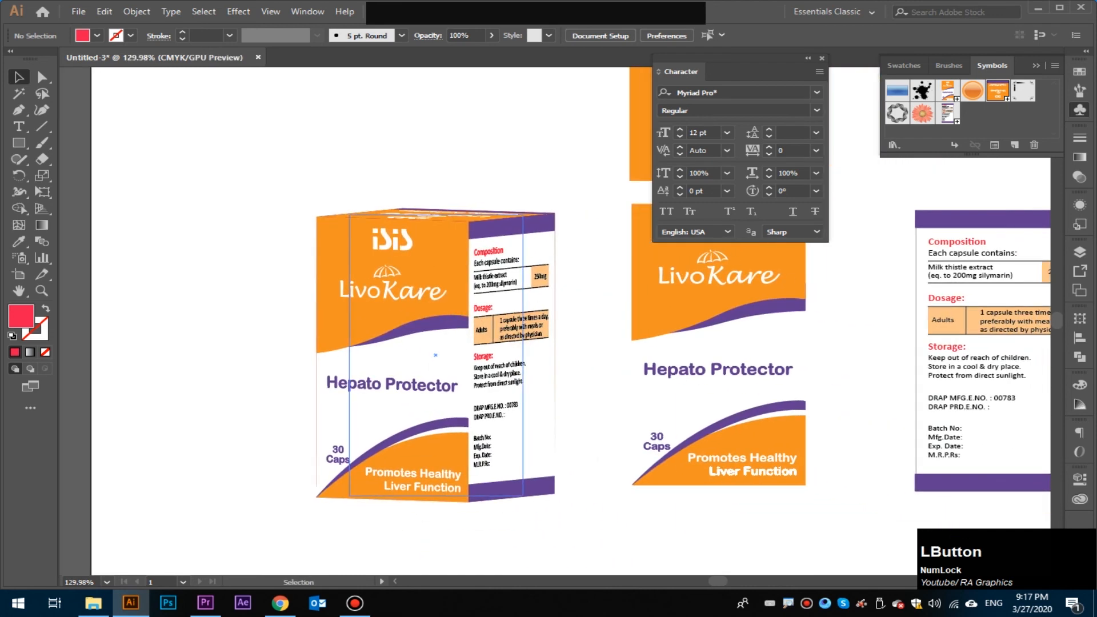
{"action": "left_click_drag", "start_coordinate": [300, 169], "coordinate": [503, 400]}
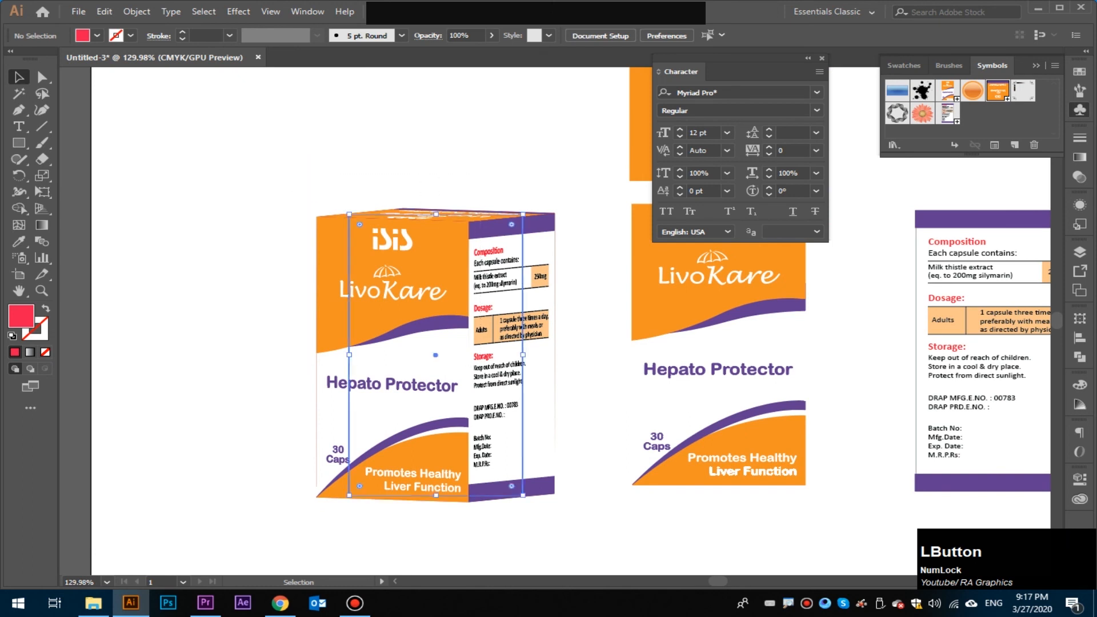
{"action": "left_click", "coordinate": [213, 120]}
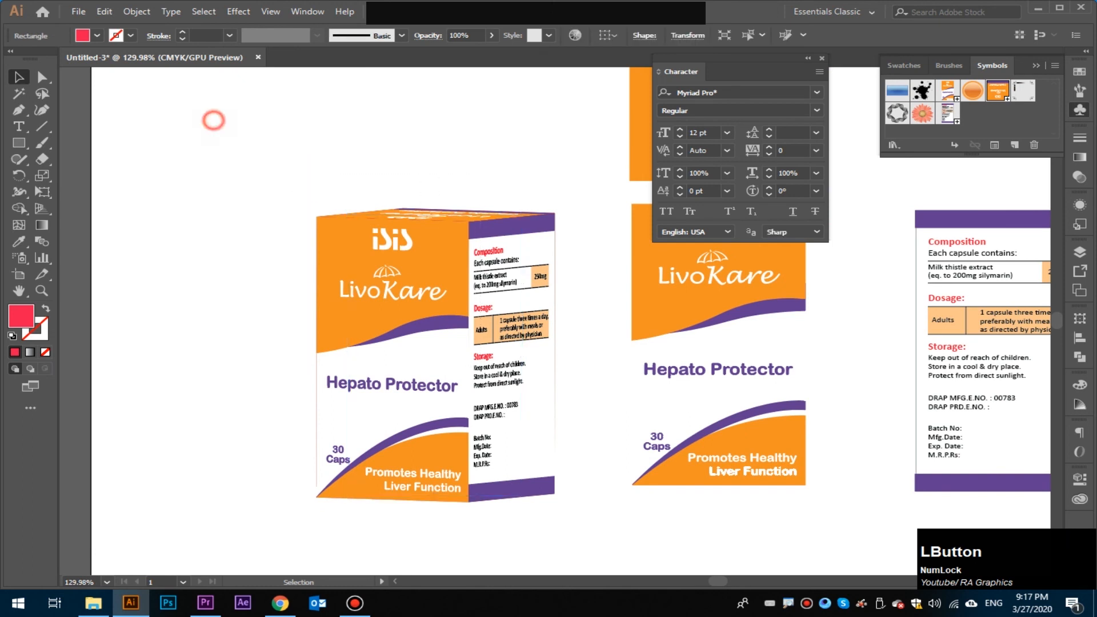
Try scaling the live 3D box down from its upper corner, and undo the resize
{"action": "left_click_drag", "start_coordinate": [420, 264], "coordinate": [372, 238]}
{"action": "left_click", "coordinate": [365, 255]}
{"action": "left_click_drag", "start_coordinate": [474, 188], "coordinate": [438, 215]}
{"action": "left_click", "coordinate": [484, 192]}
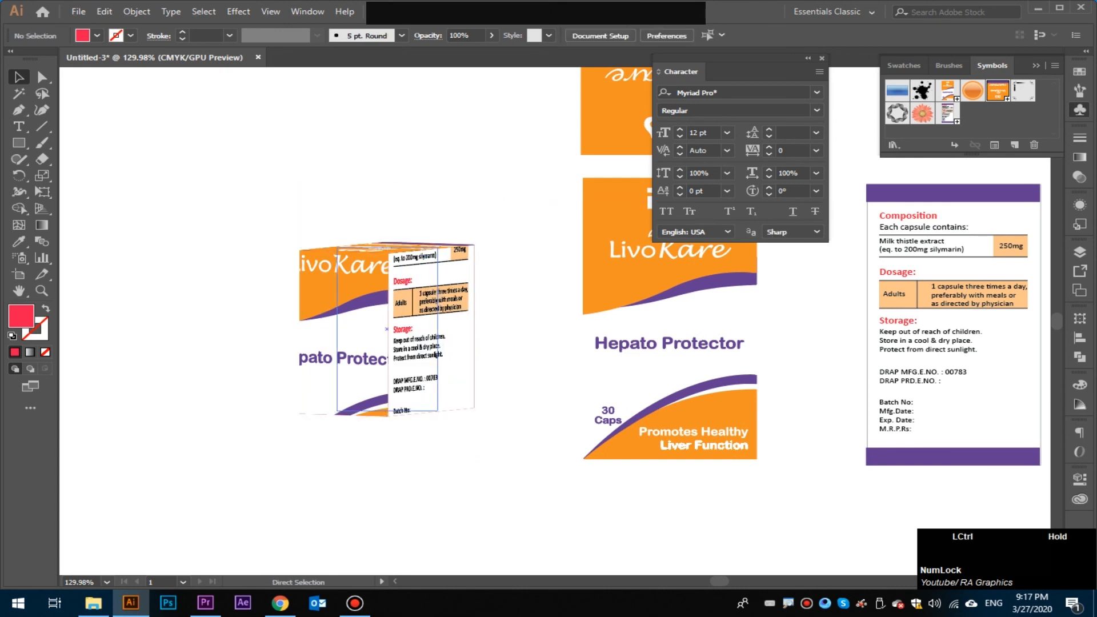
{"action": "key", "text": "ctrl"}
{"action": "key", "text": "ctrl+z"}
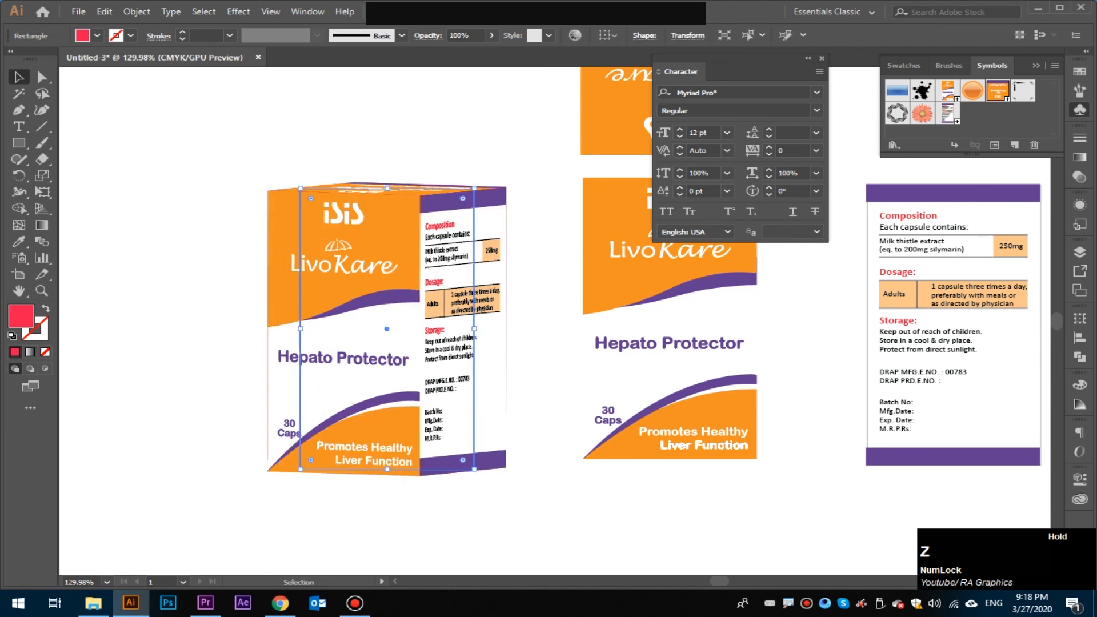
Expand the appearance of the 3D box and check its paths in Outline view
{"action": "left_click_drag", "start_coordinate": [246, 173], "coordinate": [493, 405]}
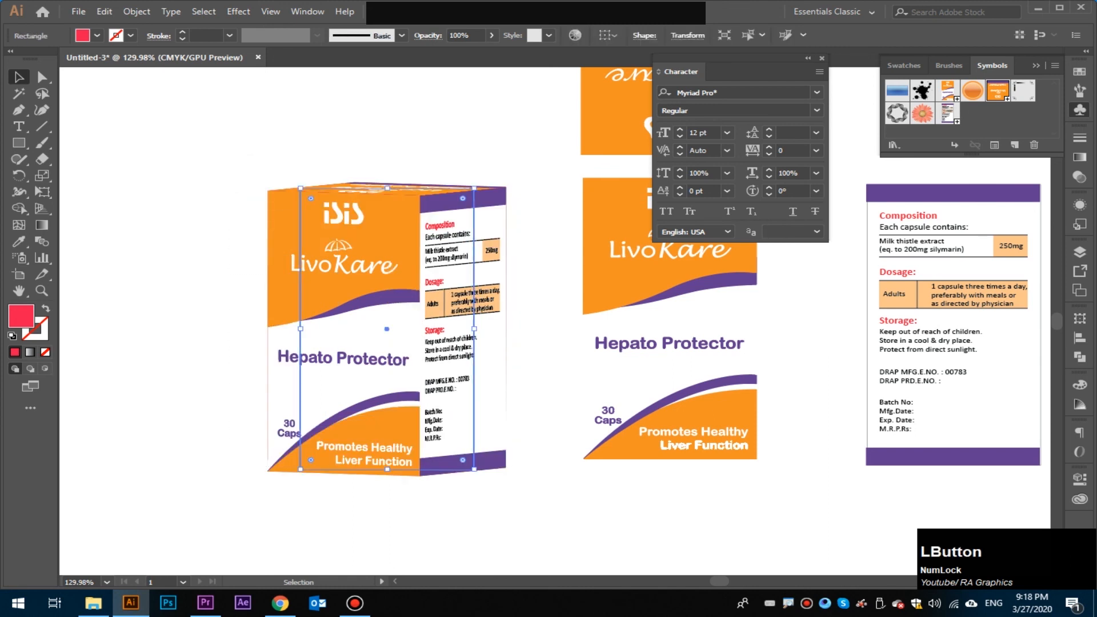
{"action": "left_click", "coordinate": [136, 11]}
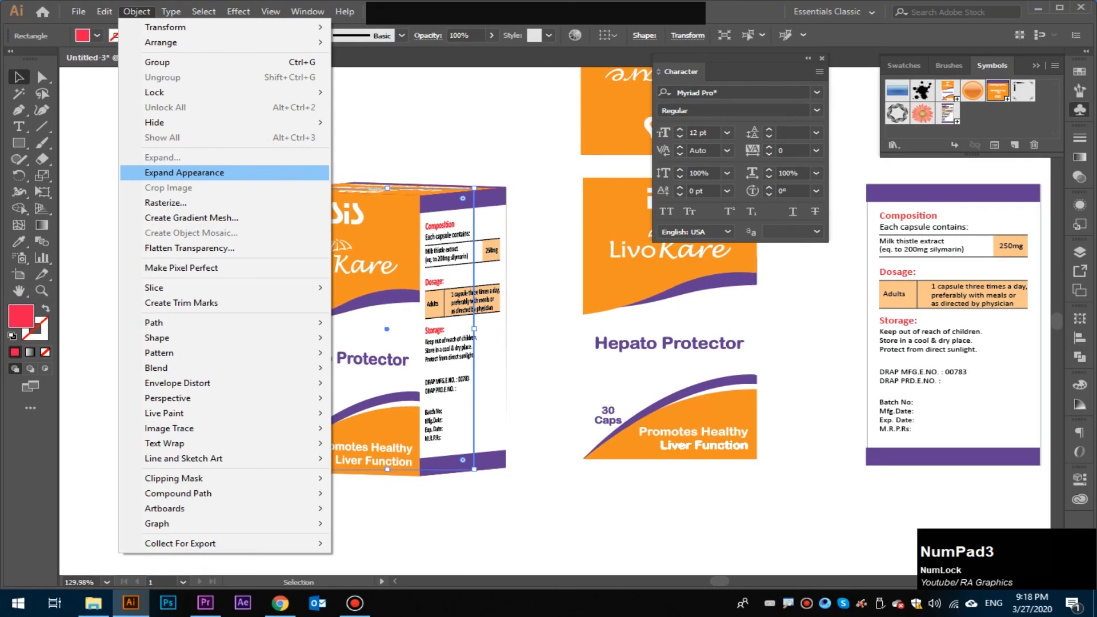
{"action": "left_click", "coordinate": [200, 172]}
{"action": "left_click", "coordinate": [264, 124]}
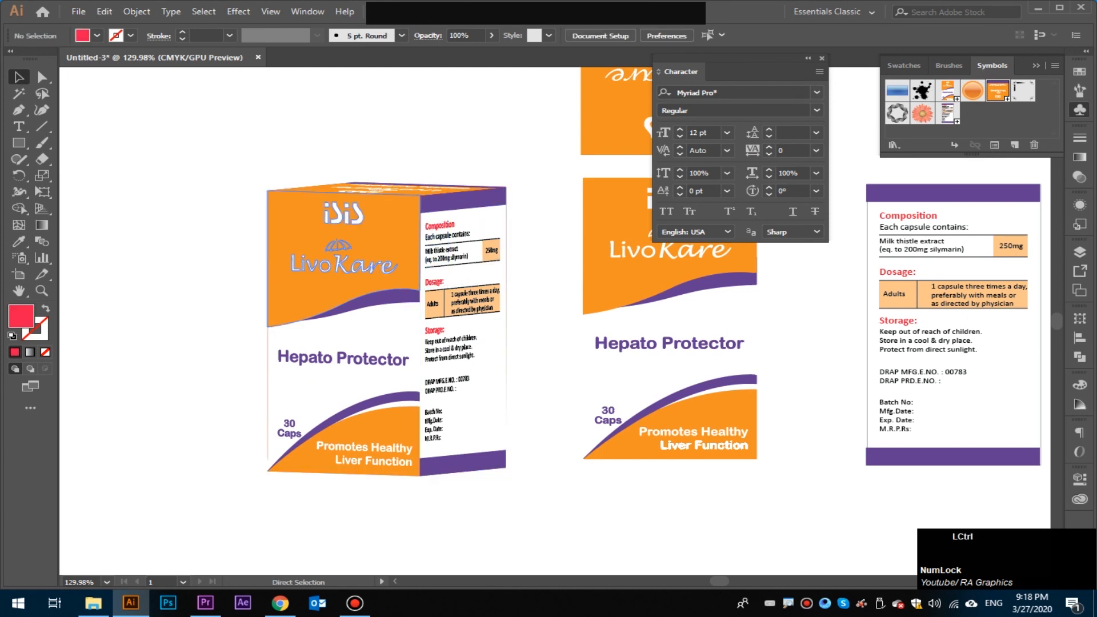
{"action": "key", "text": "ctrl+y"}
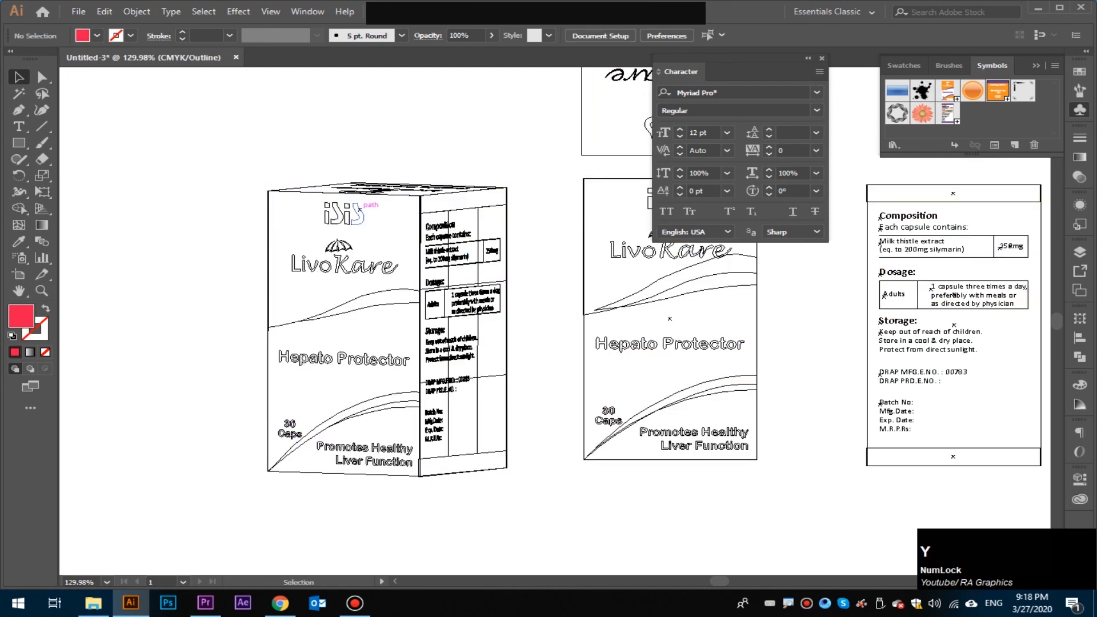
{"action": "key", "text": "ctrl"}
{"action": "key", "text": "ctrl+y"}
Resize the expanded box group slightly from its upper corner
{"action": "left_click_drag", "start_coordinate": [450, 308], "coordinate": [419, 284]}
{"action": "left_click_drag", "start_coordinate": [438, 314], "coordinate": [422, 311]}
{"action": "left_click", "coordinate": [372, 234]}
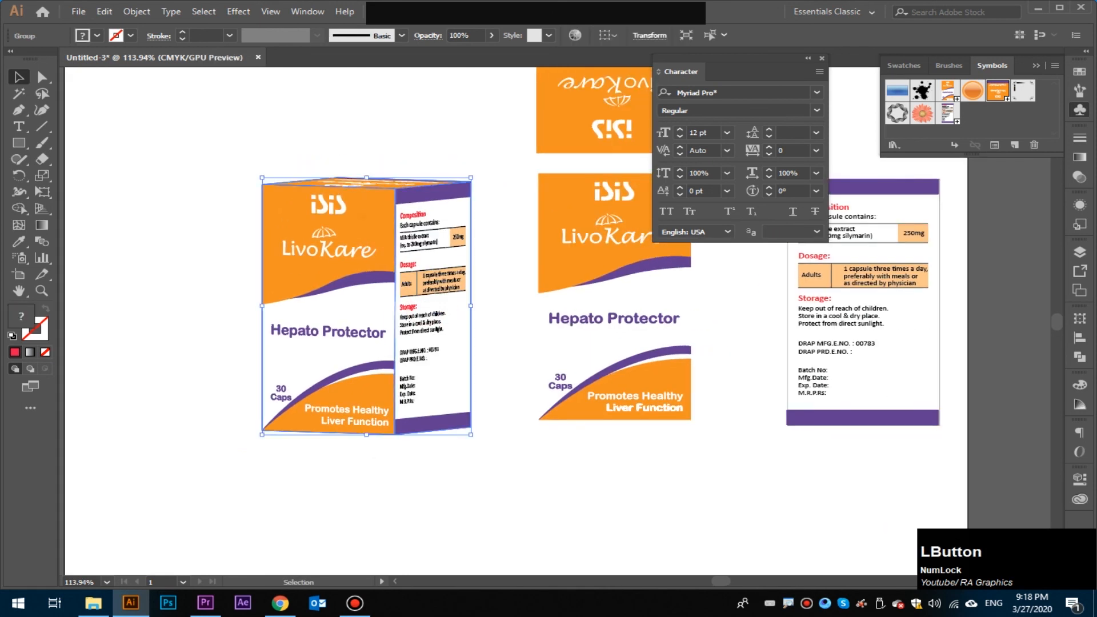
{"action": "mouse_move", "coordinate": [471, 178]}
{"action": "left_mouse_down"}
{"action": "mouse_move", "coordinate": [425, 234]}
{"action": "mouse_move", "coordinate": [468, 181]}
{"action": "left_mouse_up"}
{"action": "left_click", "coordinate": [469, 449]}
{"action": "left_click_drag", "start_coordinate": [300, 324], "coordinate": [393, 326]}
{"action": "left_click_drag", "start_coordinate": [613, 367], "coordinate": [571, 366]}
{"action": "left_click_drag", "start_coordinate": [680, 352], "coordinate": [514, 313]}
{"action": "key", "text": "shift+Tab"}
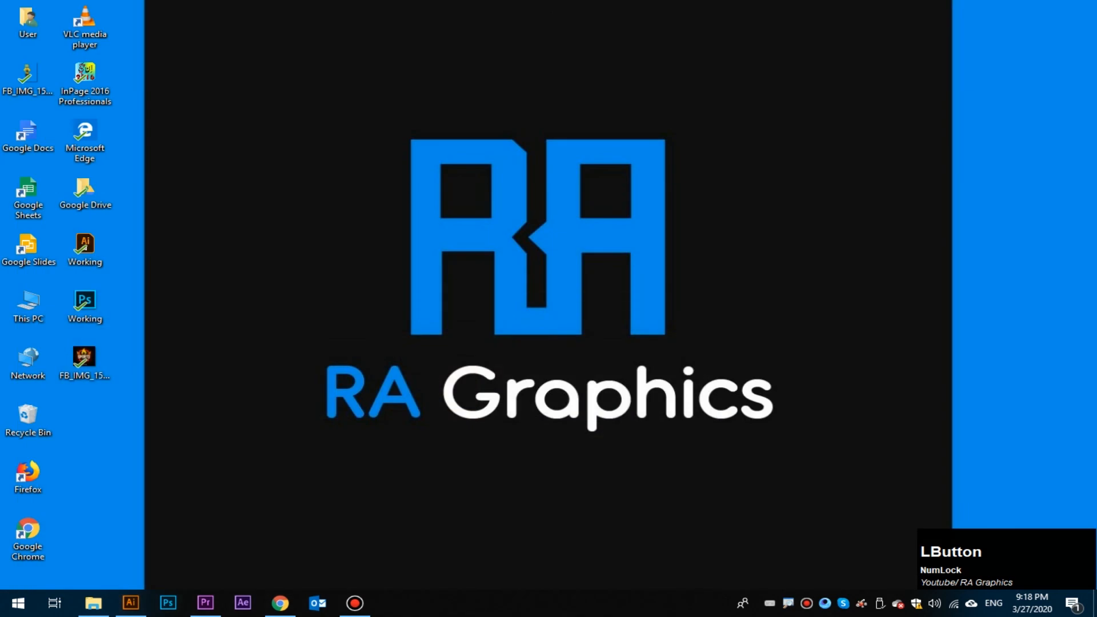